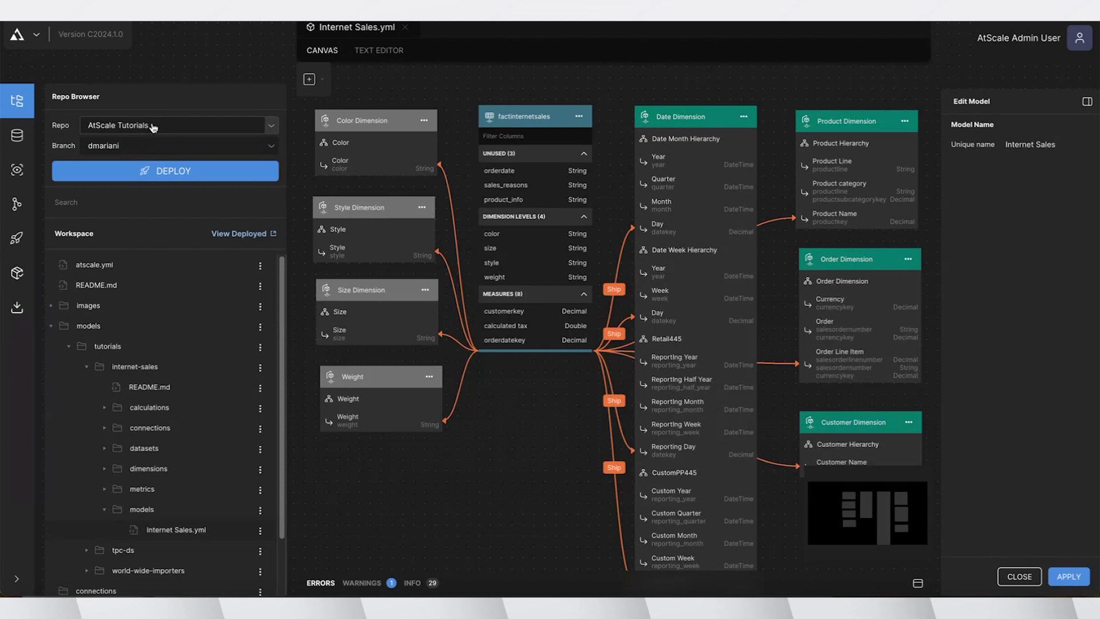
Create a new model and give it the unique name 'Retail Model'.
{"action": "left_click", "coordinate": [153, 130]}
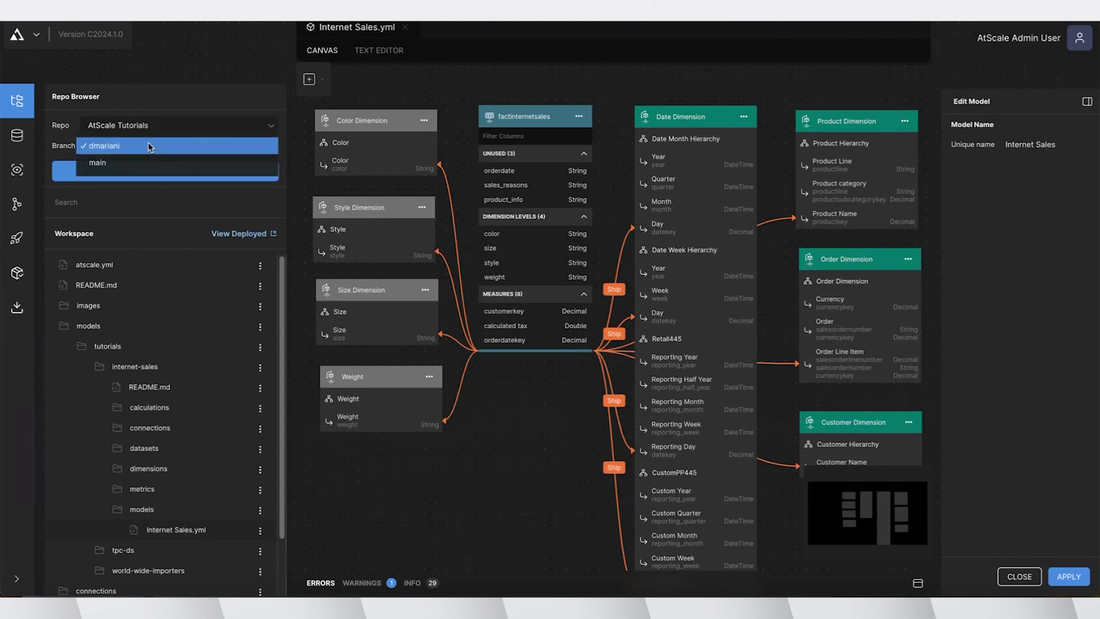
{"action": "left_click", "coordinate": [211, 113]}
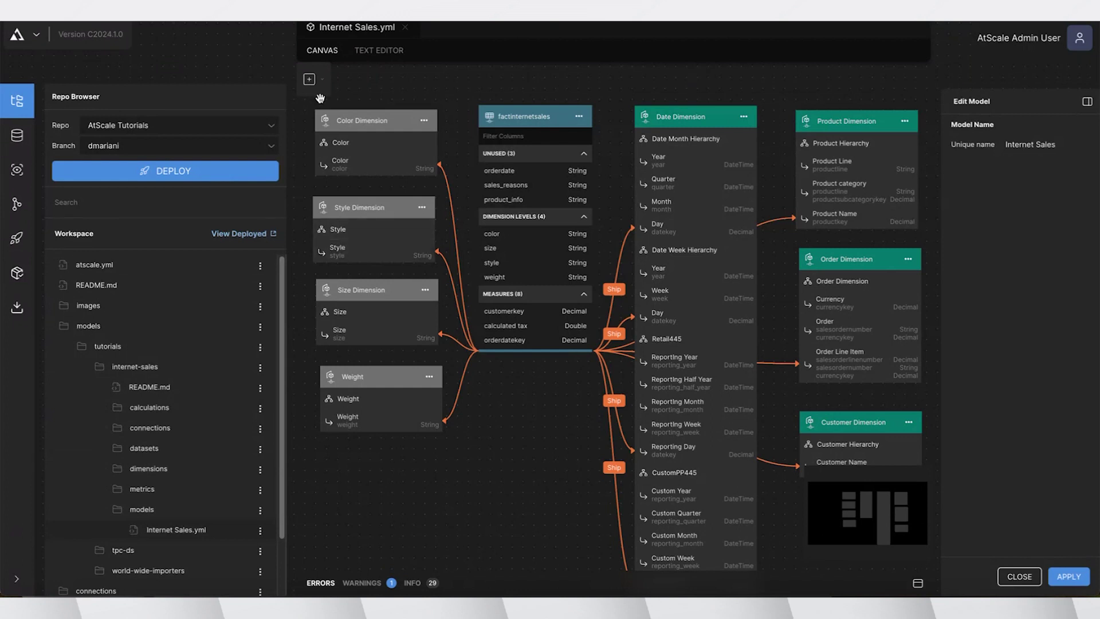
{"action": "left_click", "coordinate": [310, 79]}
{"action": "left_click", "coordinate": [328, 115]}
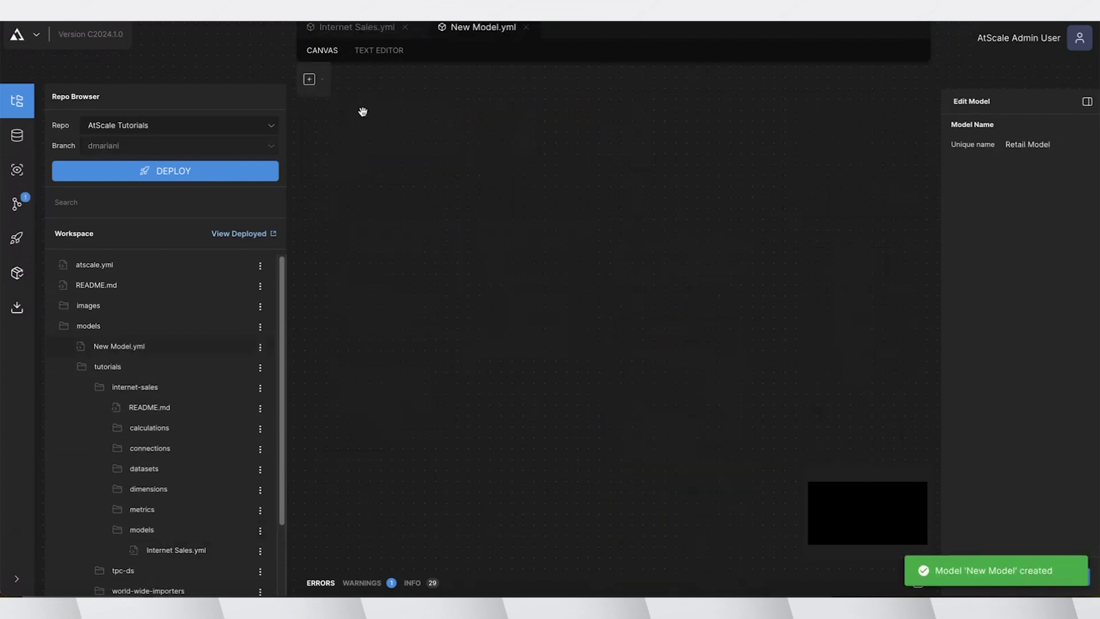
{"action": "left_click", "coordinate": [1018, 144]}
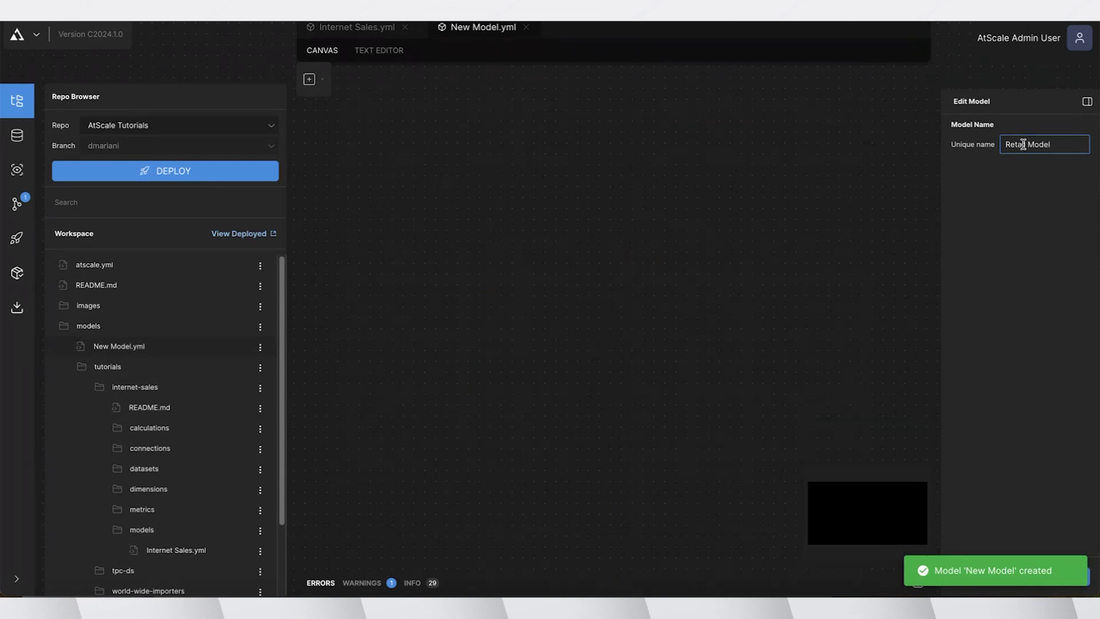
{"action": "left_click", "coordinate": [1073, 580]}
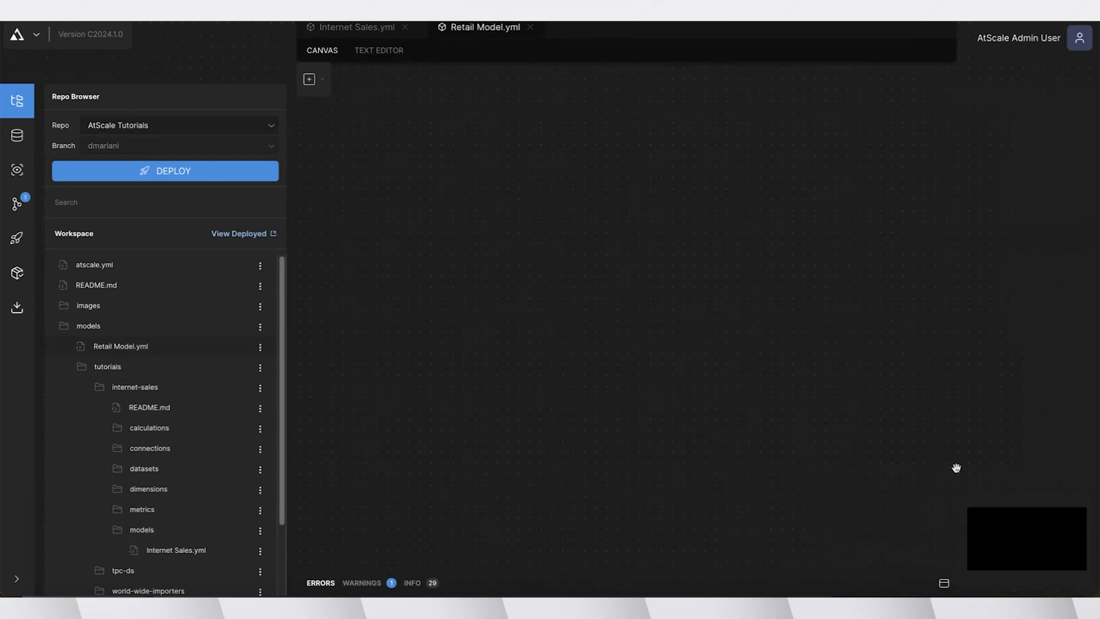
Review the Retail Model YAML in the text editor, then go back to the canvas.
{"action": "left_click", "coordinate": [395, 53]}
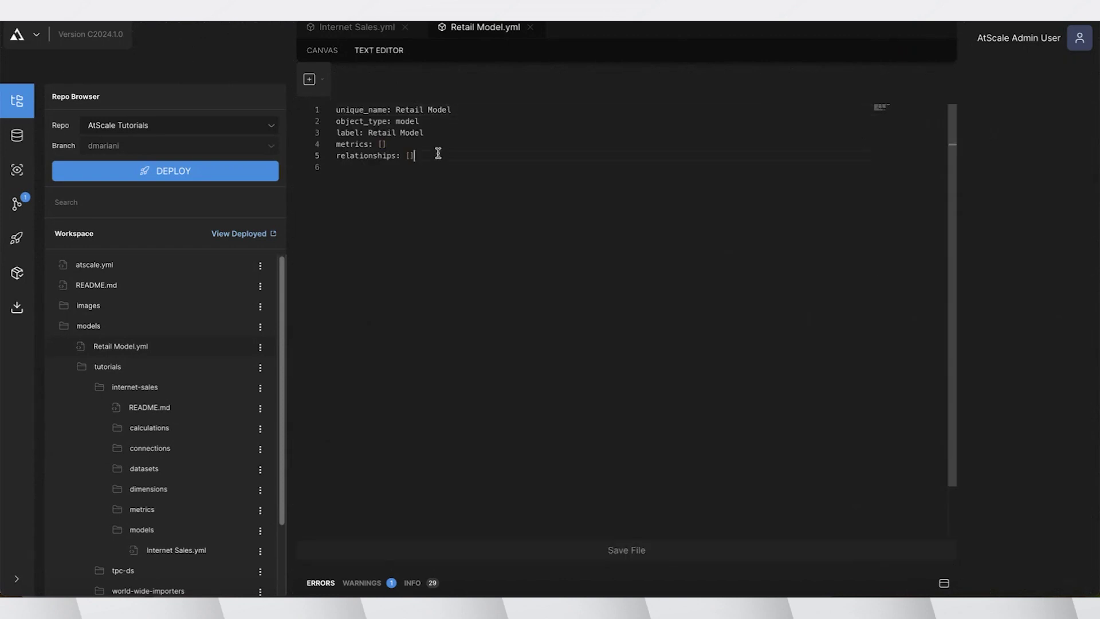
{"action": "left_click_drag", "start_coordinate": [437, 156], "coordinate": [337, 132]}
{"action": "left_click", "coordinate": [380, 172]}
{"action": "left_click", "coordinate": [325, 51]}
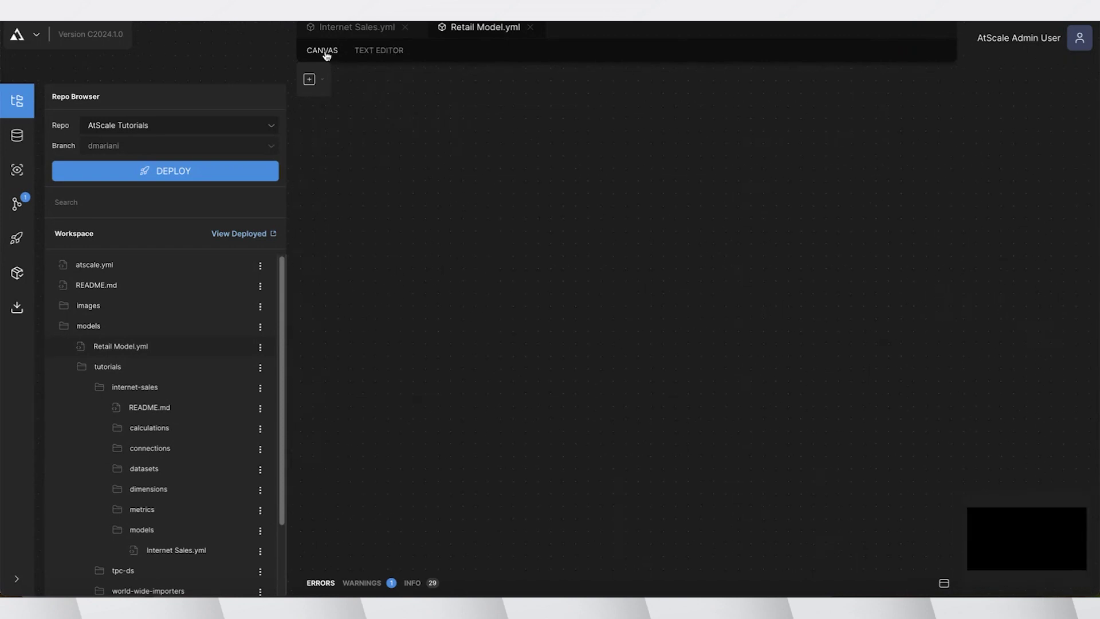
Add the factinternetsales table from Postgres > atscale_tutorial_data > as_adventure to the model.
{"action": "left_click", "coordinate": [23, 143]}
{"action": "left_click", "coordinate": [50, 157]}
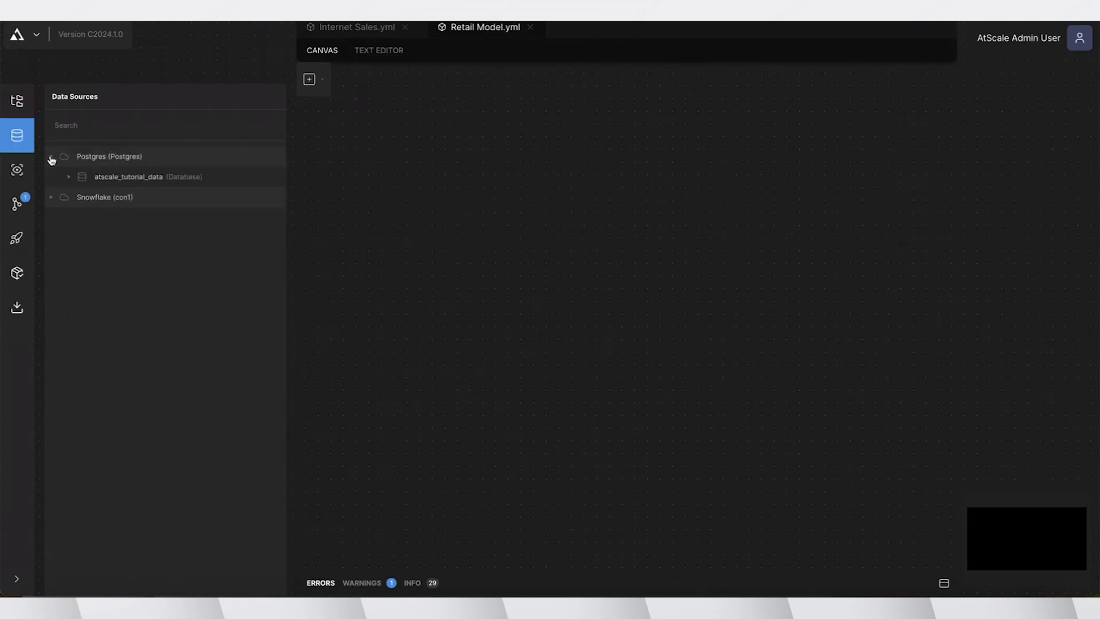
{"action": "left_click", "coordinate": [68, 180]}
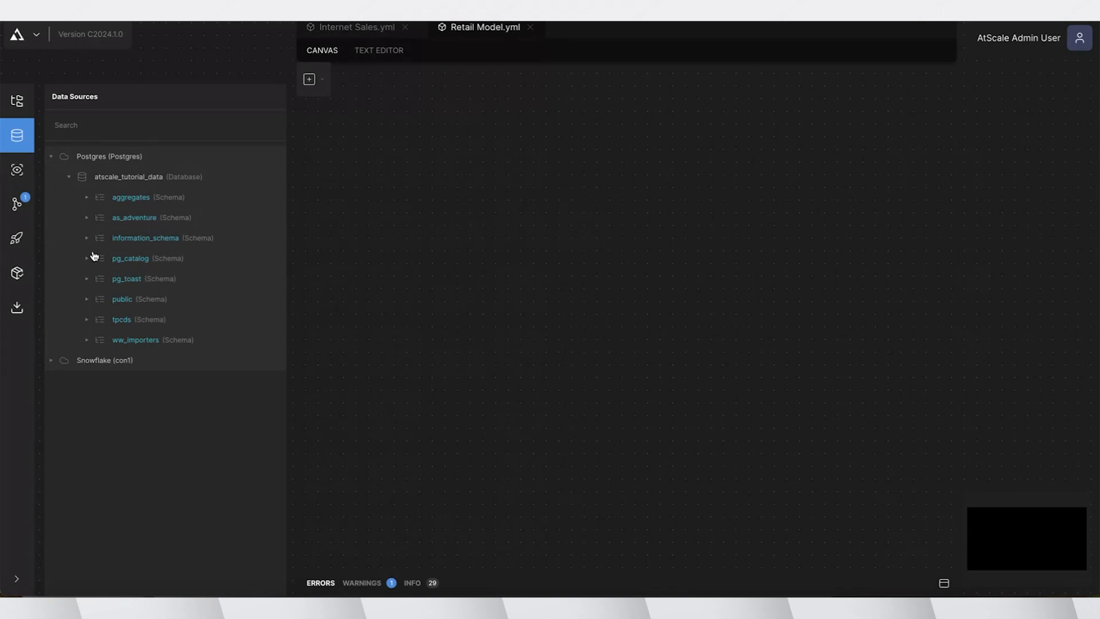
{"action": "left_click", "coordinate": [87, 218]}
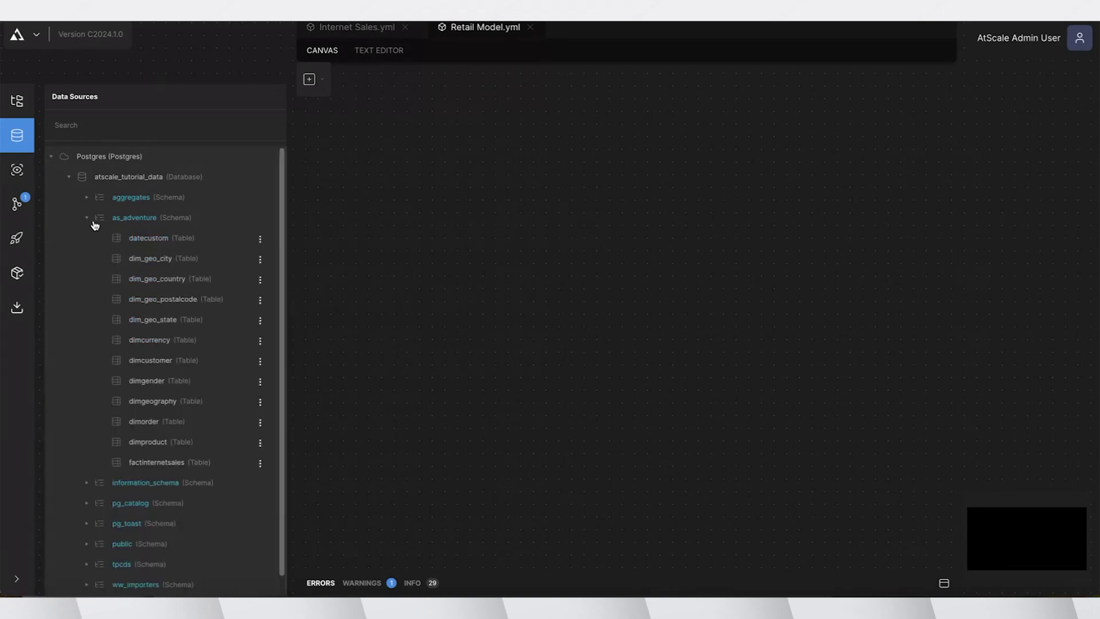
{"action": "left_click", "coordinate": [260, 464]}
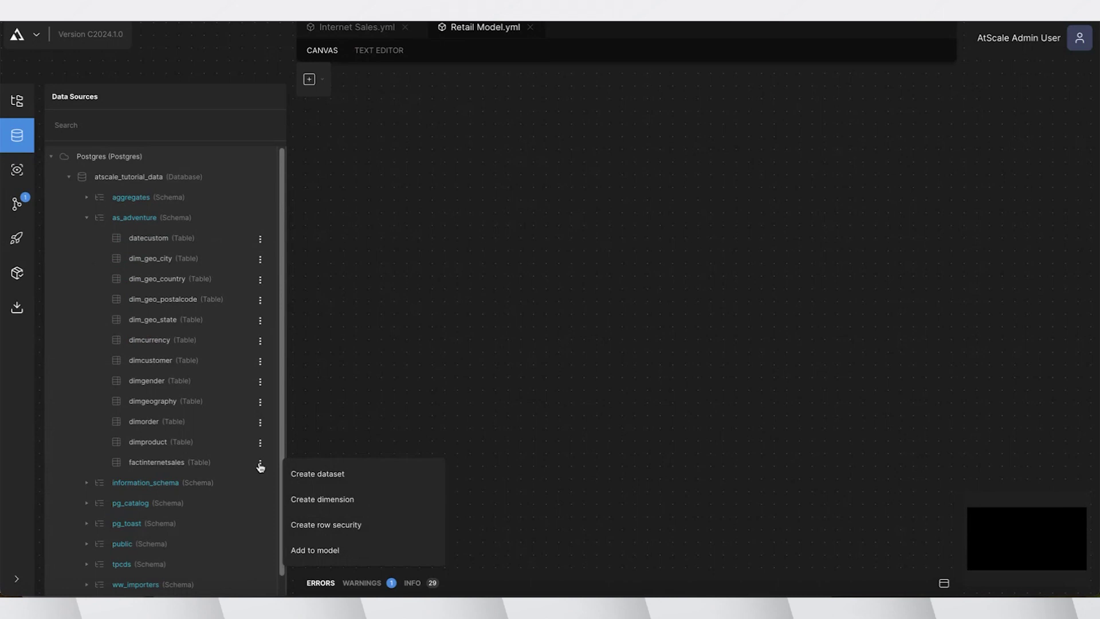
{"action": "left_click", "coordinate": [331, 551]}
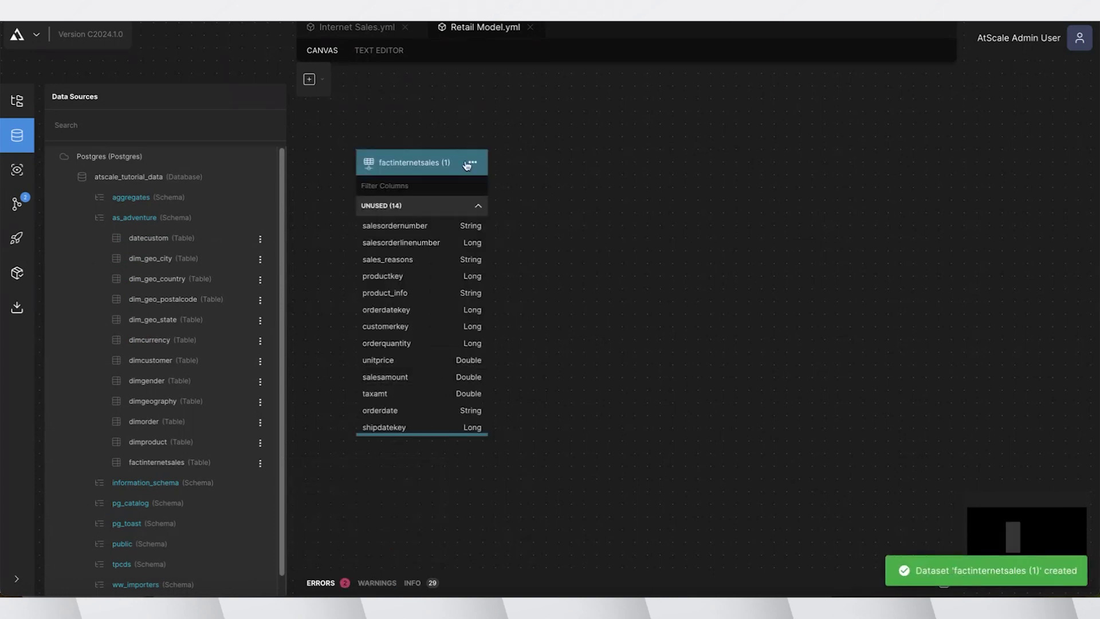
Select the orderquantity and salesamount columns and bulk-create measures from them.
{"action": "left_click_drag", "start_coordinate": [409, 165], "coordinate": [494, 156]}
{"action": "scroll", "coordinate": [737, 320], "scroll_direction": "up", "scroll_amount": 2}
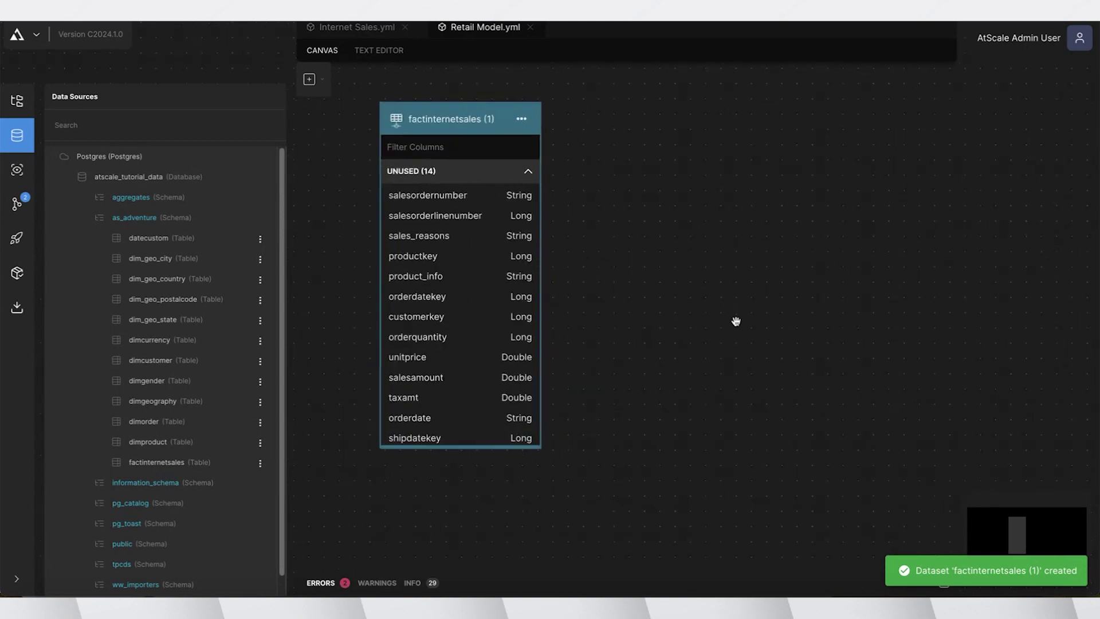
{"action": "left_click_drag", "start_coordinate": [634, 272], "coordinate": [744, 298]}
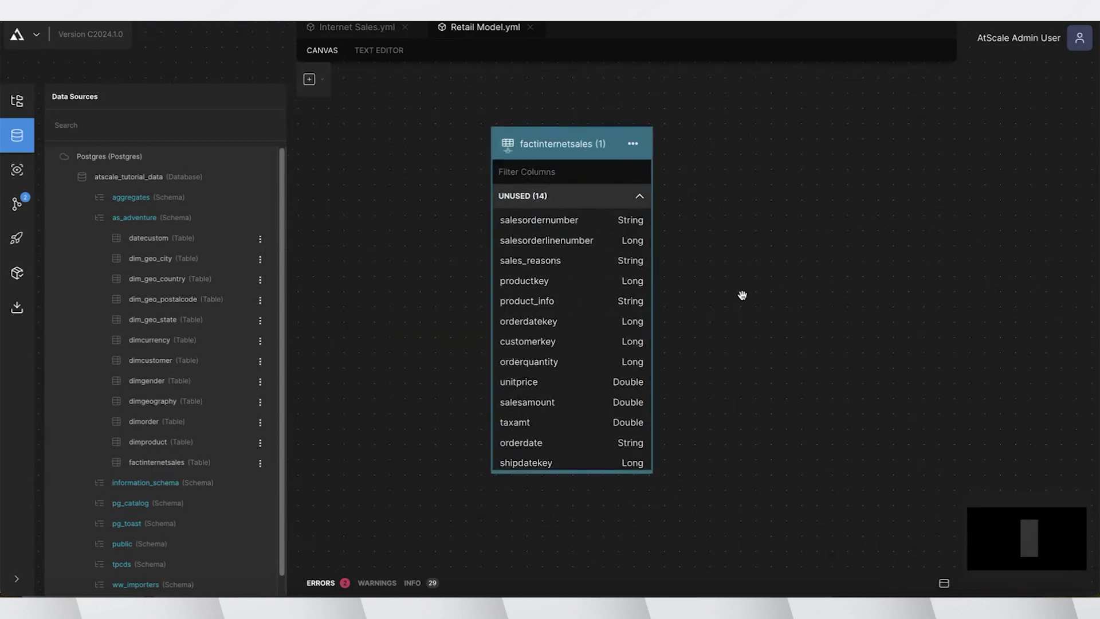
{"action": "left_click", "coordinate": [546, 366]}
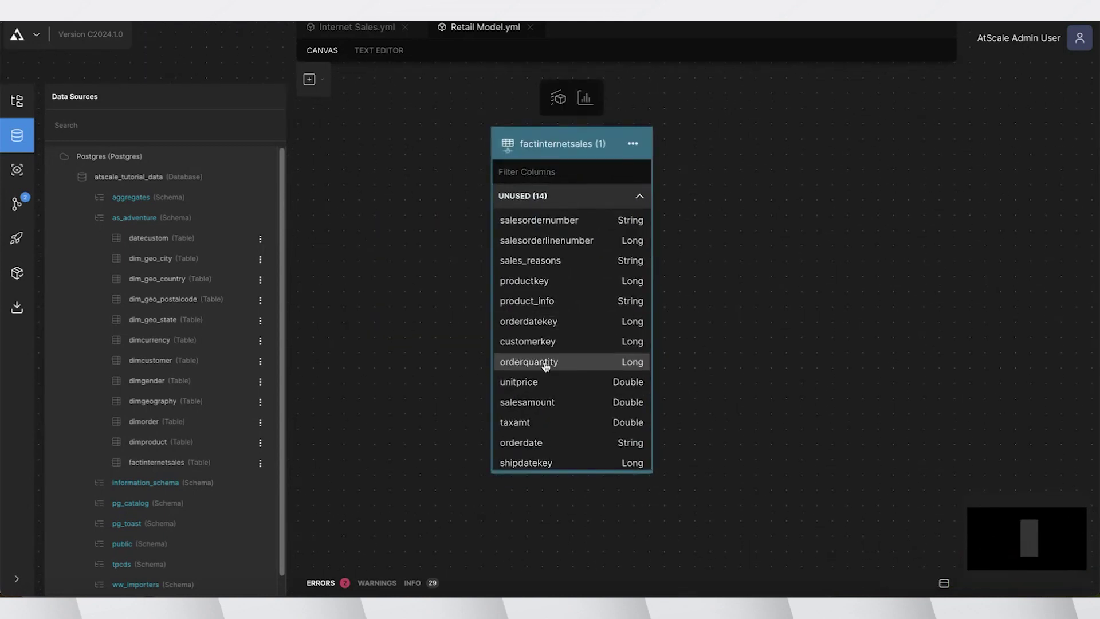
{"action": "left_click", "coordinate": [536, 399]}
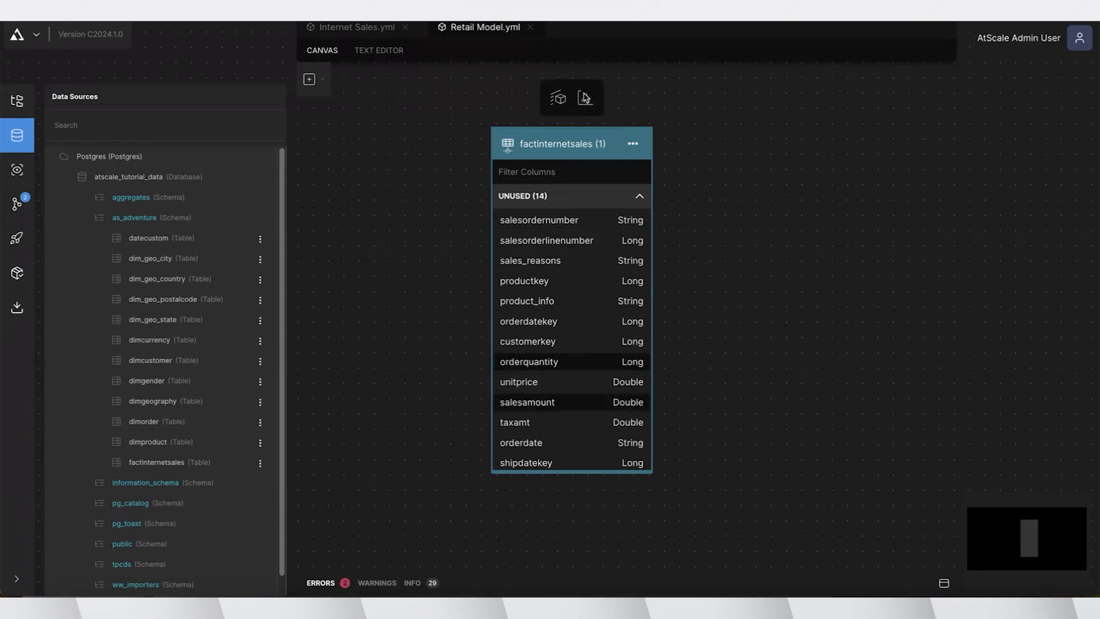
{"action": "left_click", "coordinate": [585, 99]}
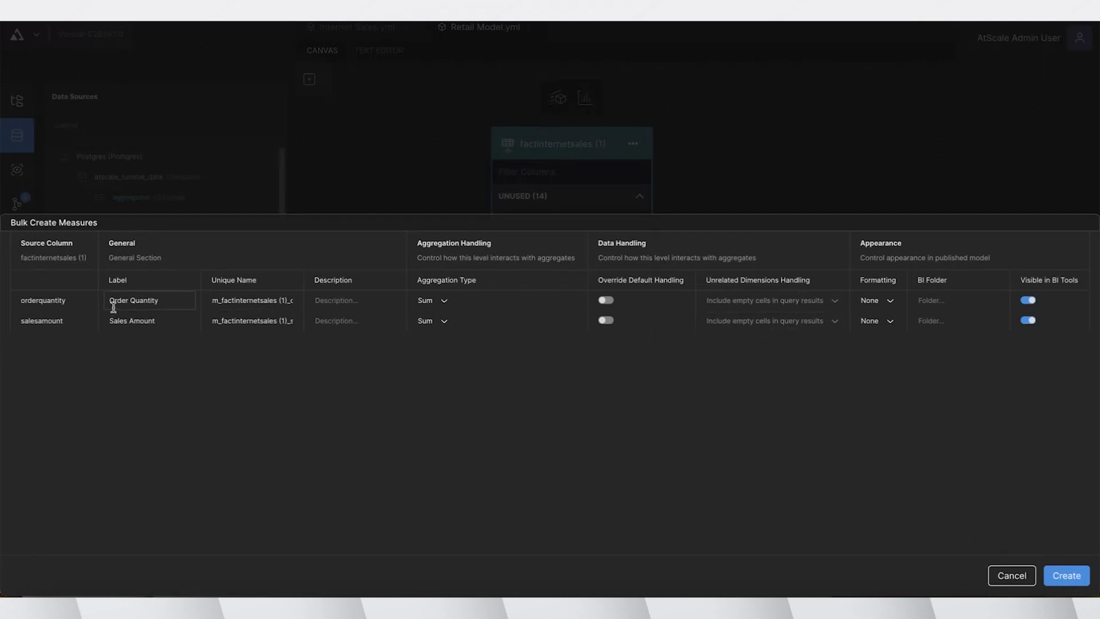
Put Order Quantity and Sales Amount in BI folder 'Sales Metrics' and create both measures.
{"action": "left_click", "coordinate": [936, 299]}
{"action": "type", "text": "Sales Metrics"}
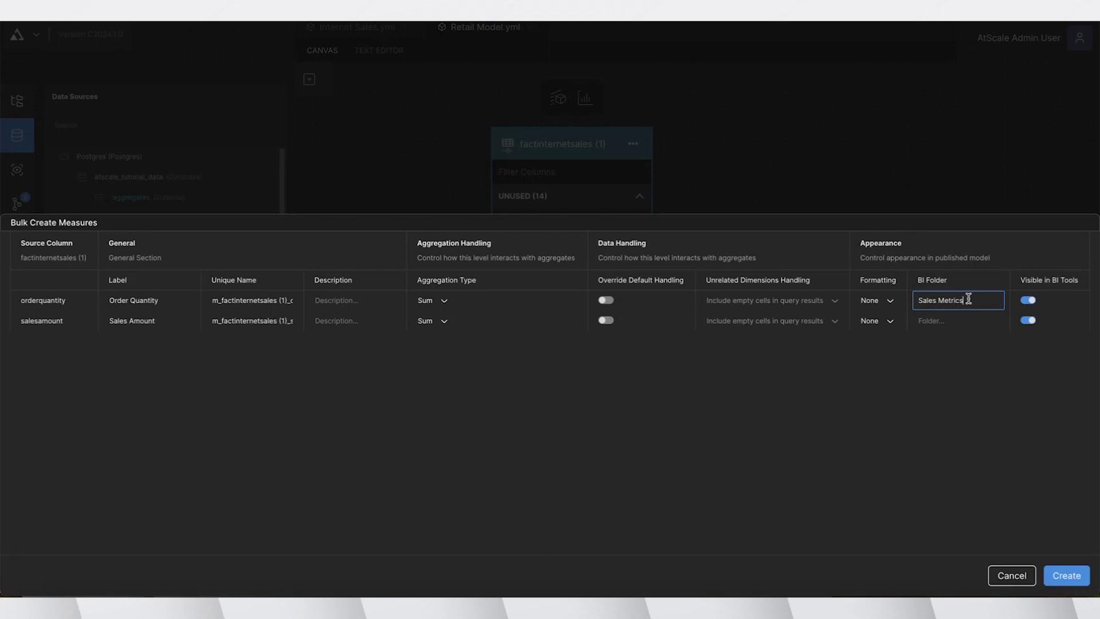
{"action": "left_click_drag", "start_coordinate": [970, 298], "coordinate": [907, 301]}
{"action": "key", "text": "ctrl+c"}
{"action": "left_click", "coordinate": [941, 322]}
{"action": "key", "text": "ctrl+v"}
{"action": "left_click", "coordinate": [1062, 577]}
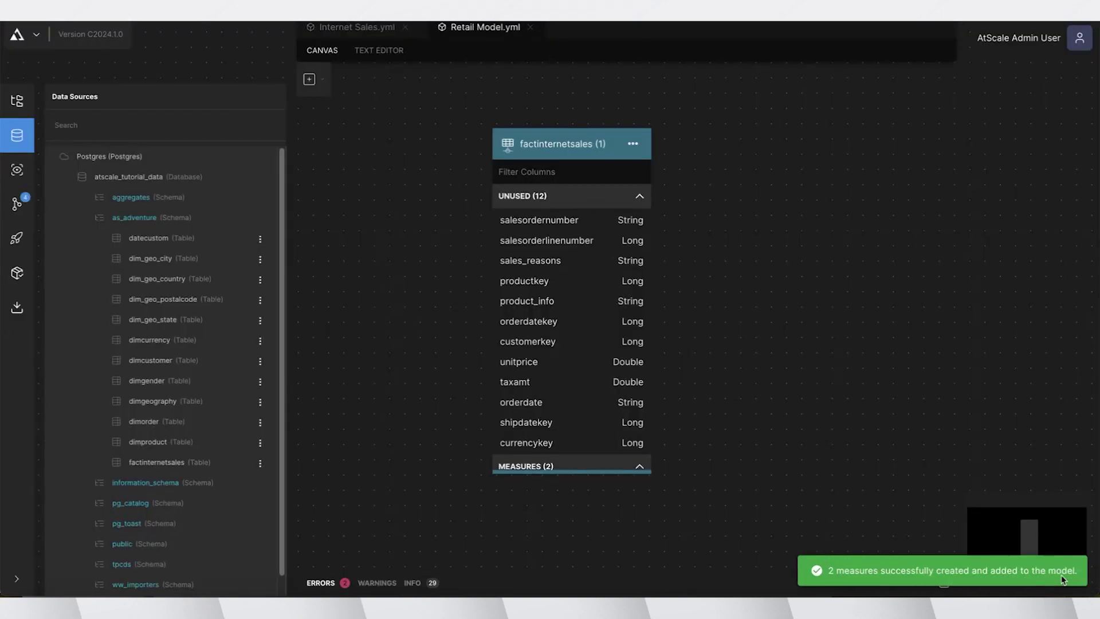
Check the new measures in the model YAML and reposition the table card on the canvas.
{"action": "left_click", "coordinate": [388, 53]}
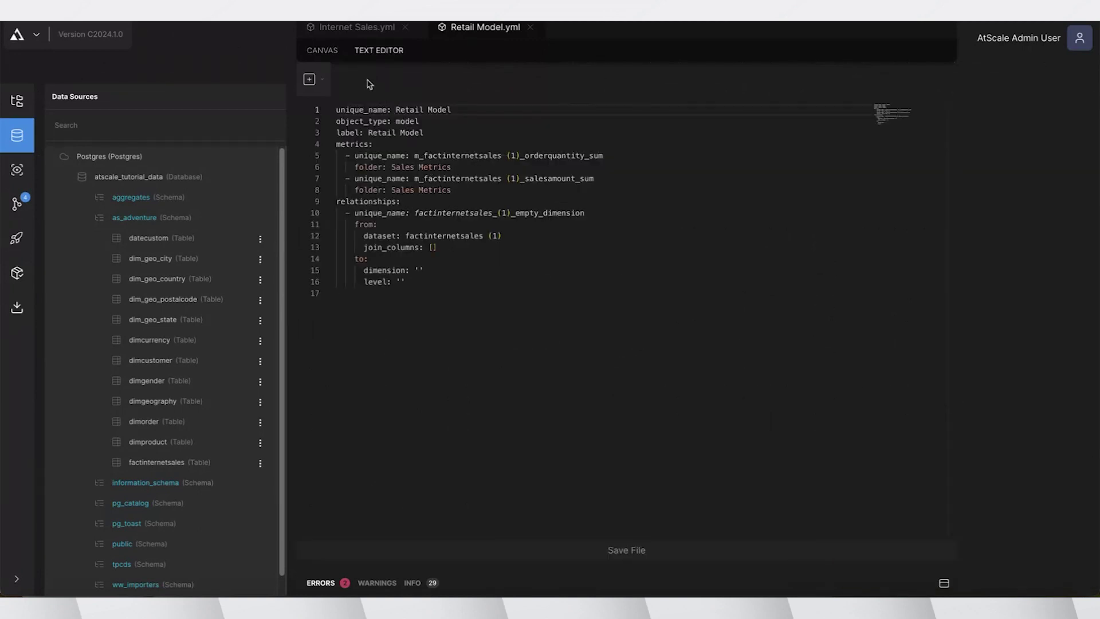
{"action": "left_click", "coordinate": [322, 52]}
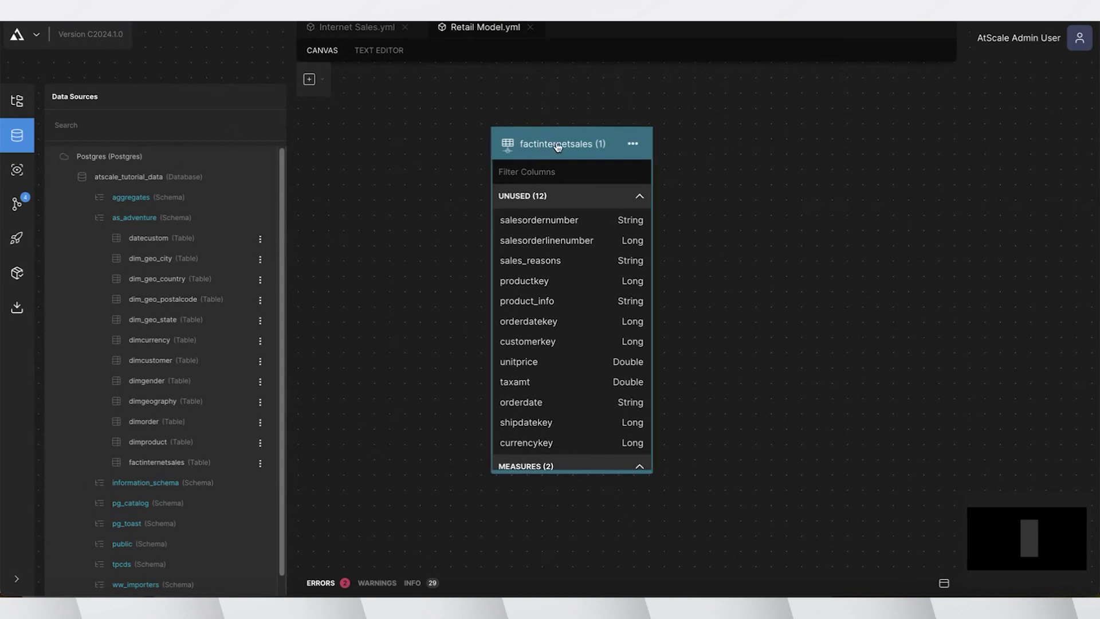
{"action": "left_click_drag", "start_coordinate": [557, 144], "coordinate": [422, 144]}
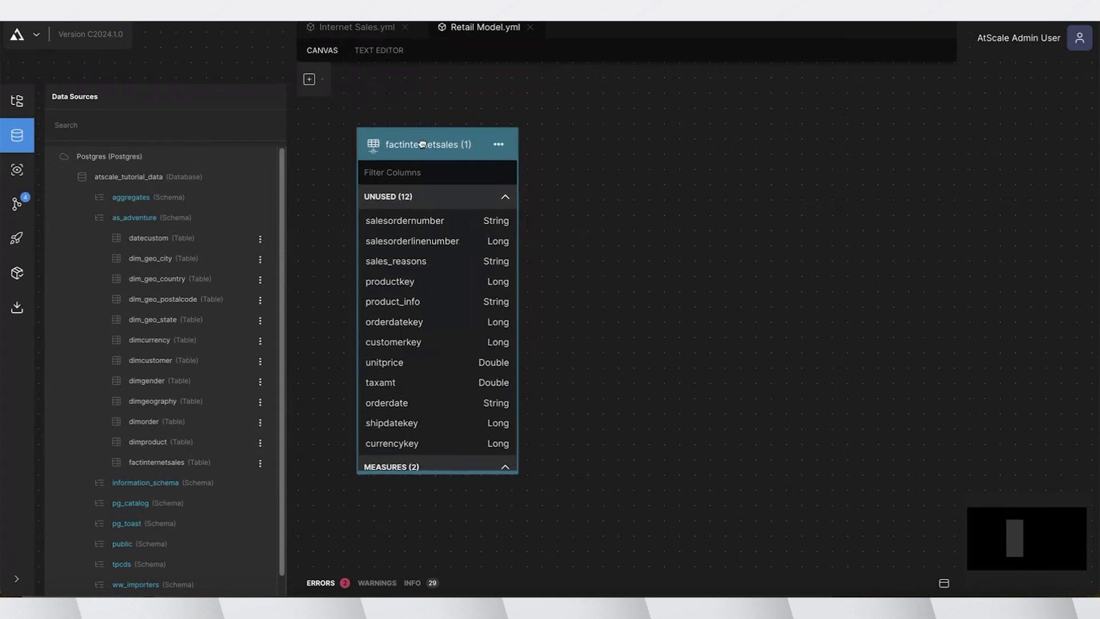
Browse the repository's tutorials > internet-sales folders down to the dimensions folder.
{"action": "left_click", "coordinate": [17, 102]}
{"action": "left_click", "coordinate": [72, 367]}
{"action": "left_click", "coordinate": [87, 389]}
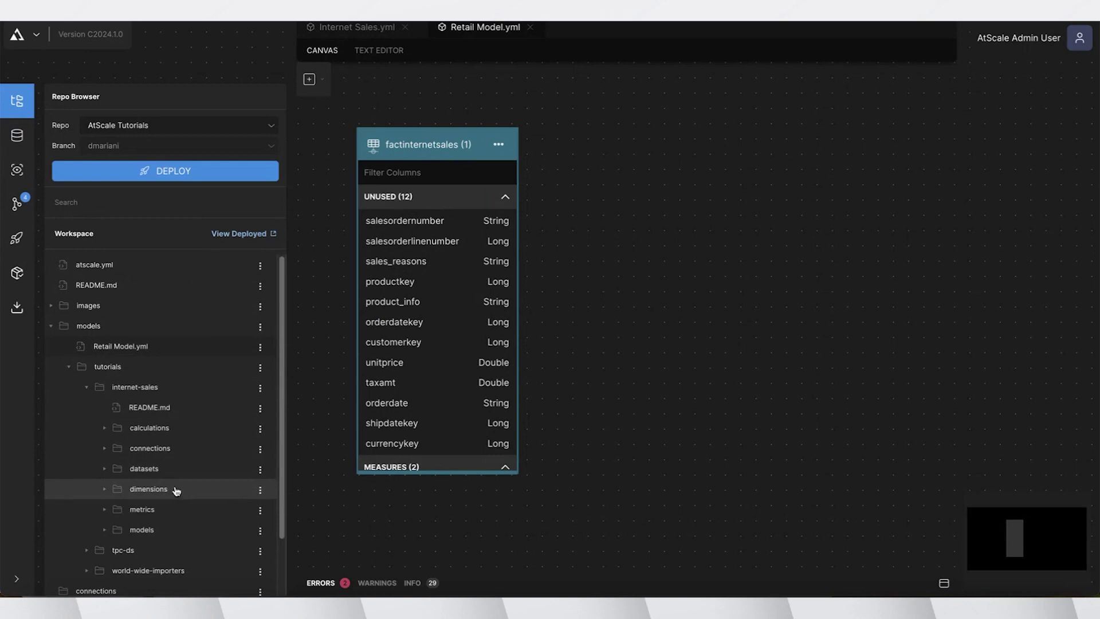
{"action": "left_click", "coordinate": [106, 470]}
{"action": "scroll", "coordinate": [154, 470], "scroll_direction": "down", "scroll_amount": 3}
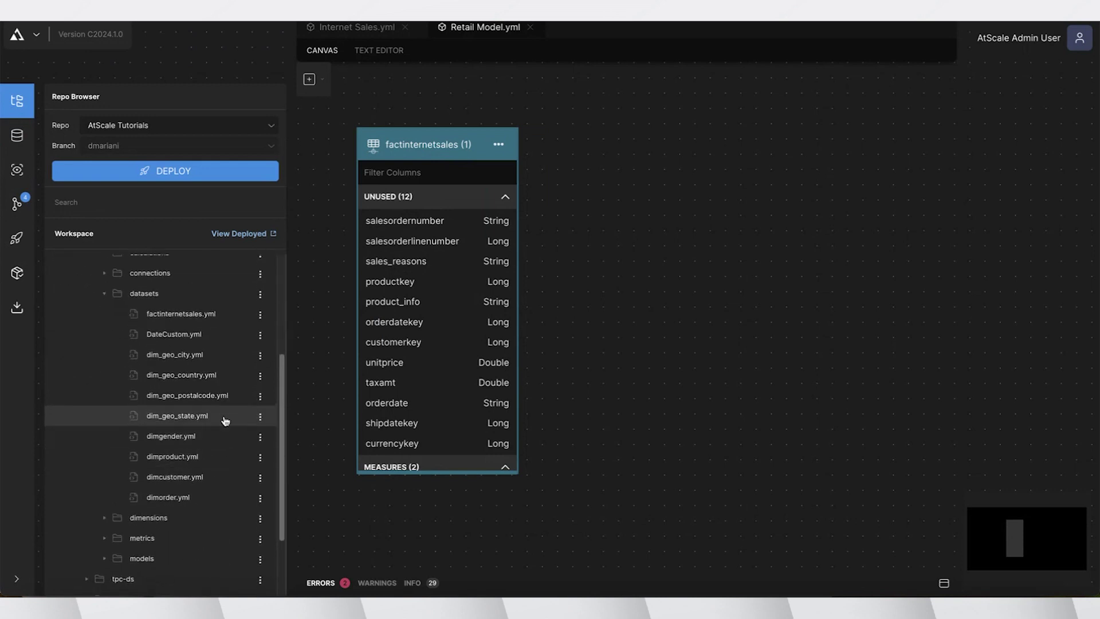
{"action": "scroll", "coordinate": [182, 300], "scroll_direction": "up", "scroll_amount": 1}
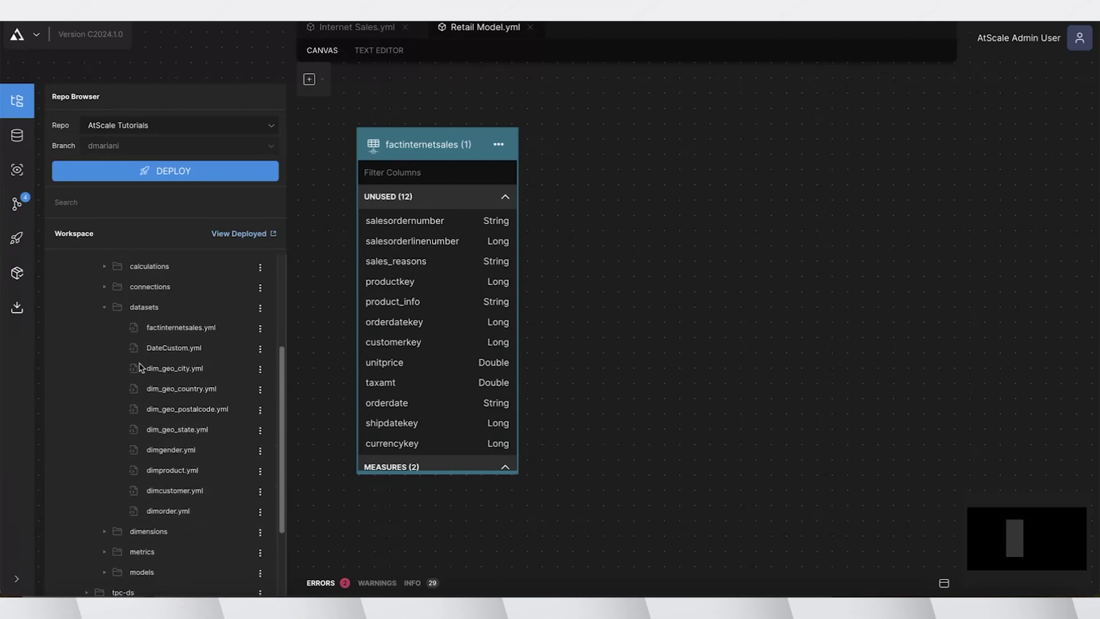
{"action": "left_click", "coordinate": [106, 313]}
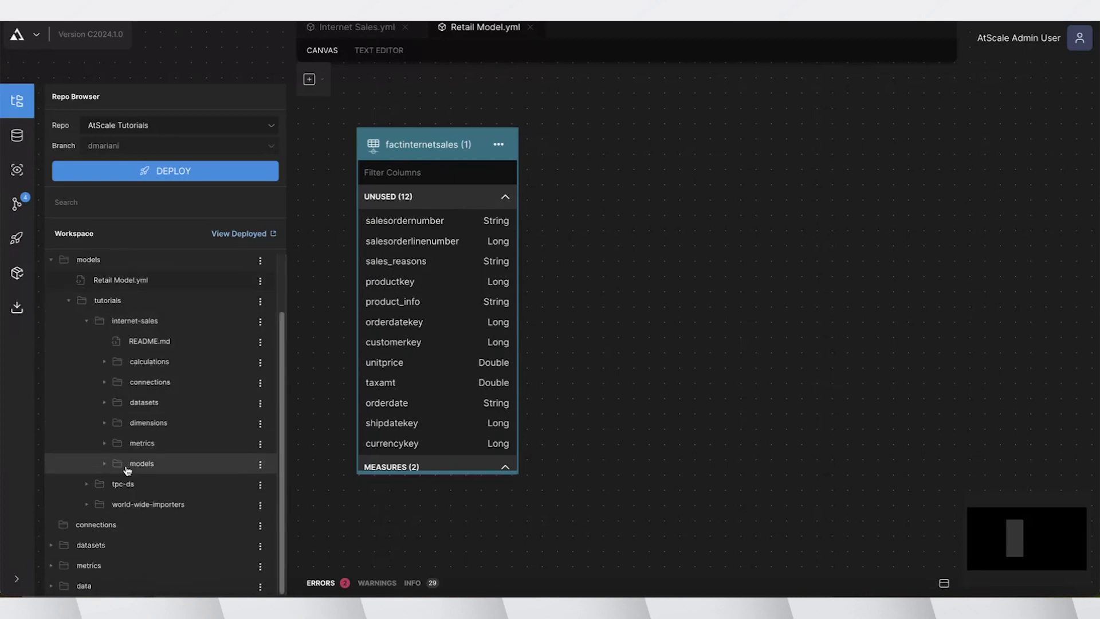
{"action": "left_click", "coordinate": [104, 424]}
{"action": "scroll", "coordinate": [189, 429], "scroll_direction": "down", "scroll_amount": 5}
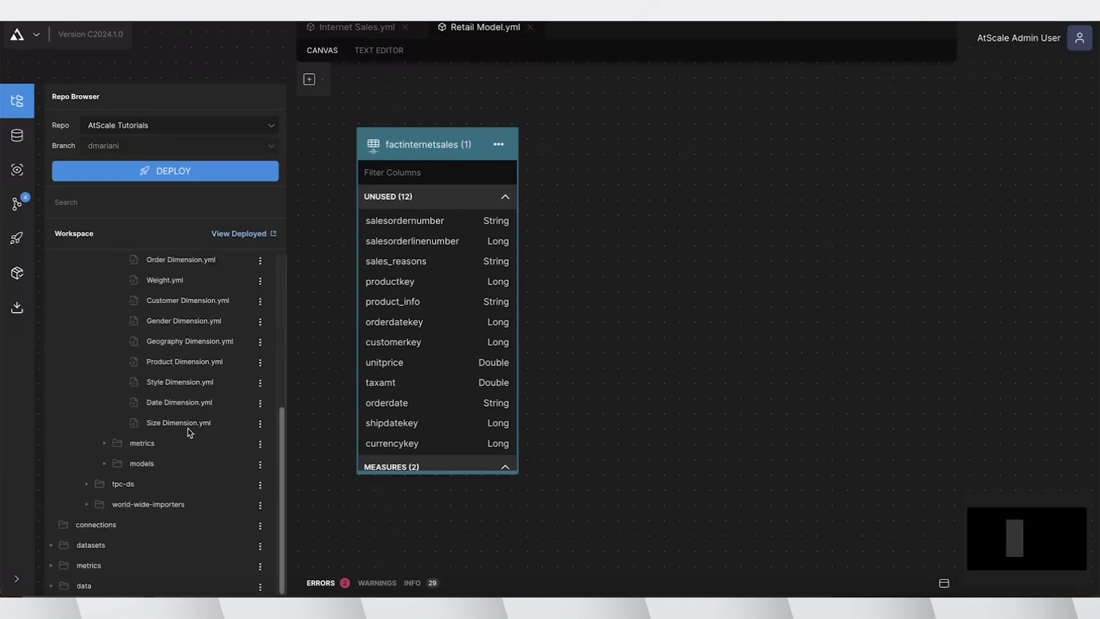
Add Product Dimension, Customer Dimension and Date Dimension to the model and fit the diagram in view.
{"action": "left_click", "coordinate": [260, 363]}
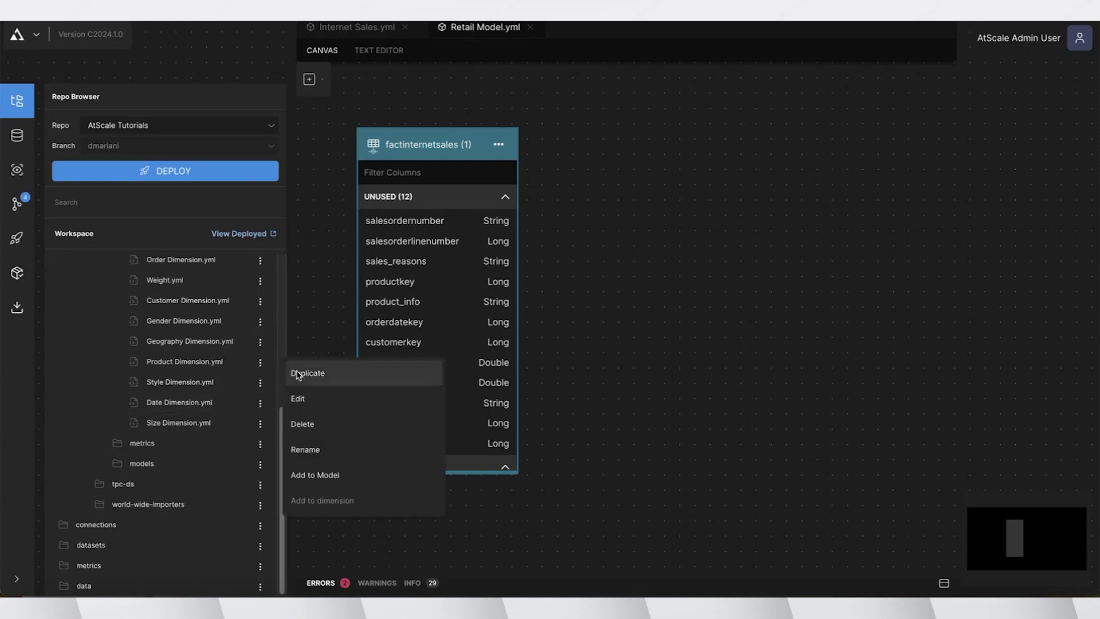
{"action": "left_click", "coordinate": [304, 474]}
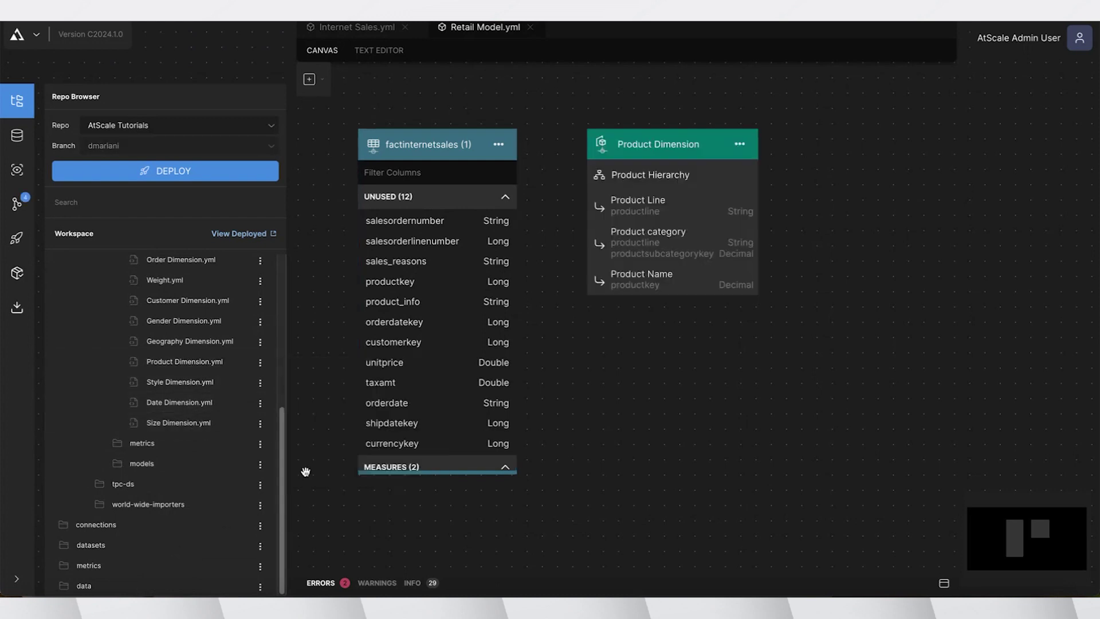
{"action": "left_click", "coordinate": [261, 301]}
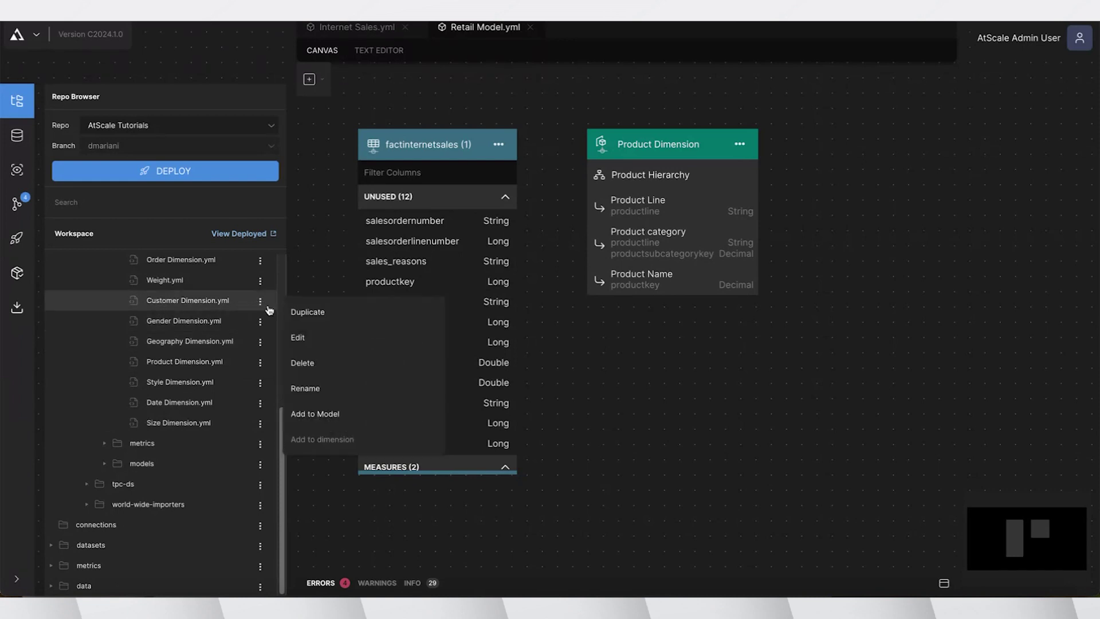
{"action": "left_click", "coordinate": [308, 413]}
{"action": "scroll", "coordinate": [206, 389], "scroll_direction": "up", "scroll_amount": 1}
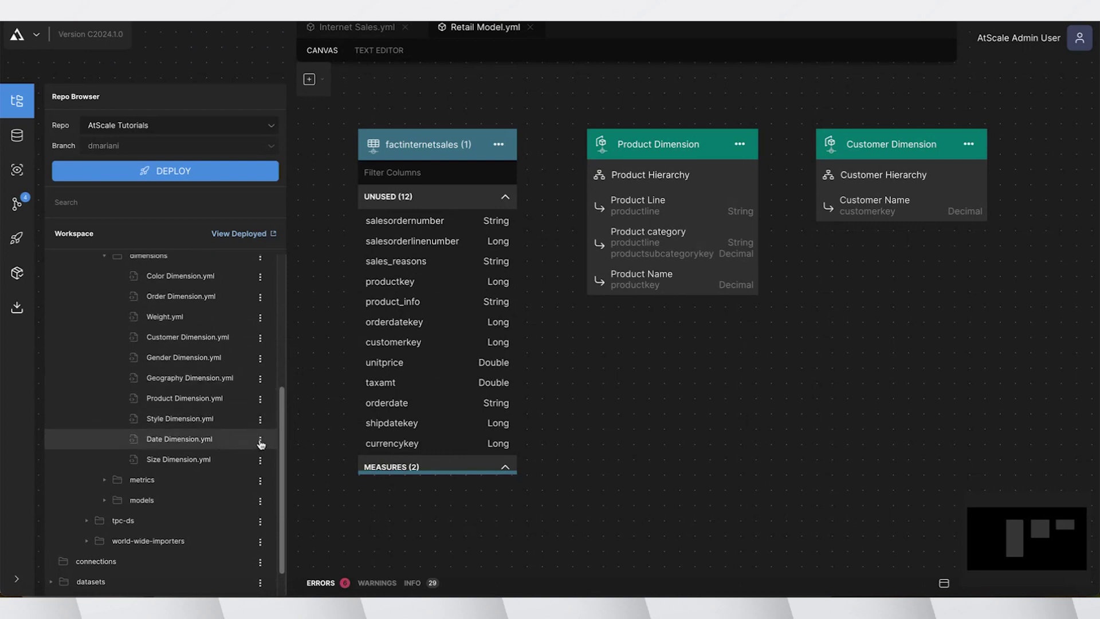
{"action": "left_click", "coordinate": [261, 443]}
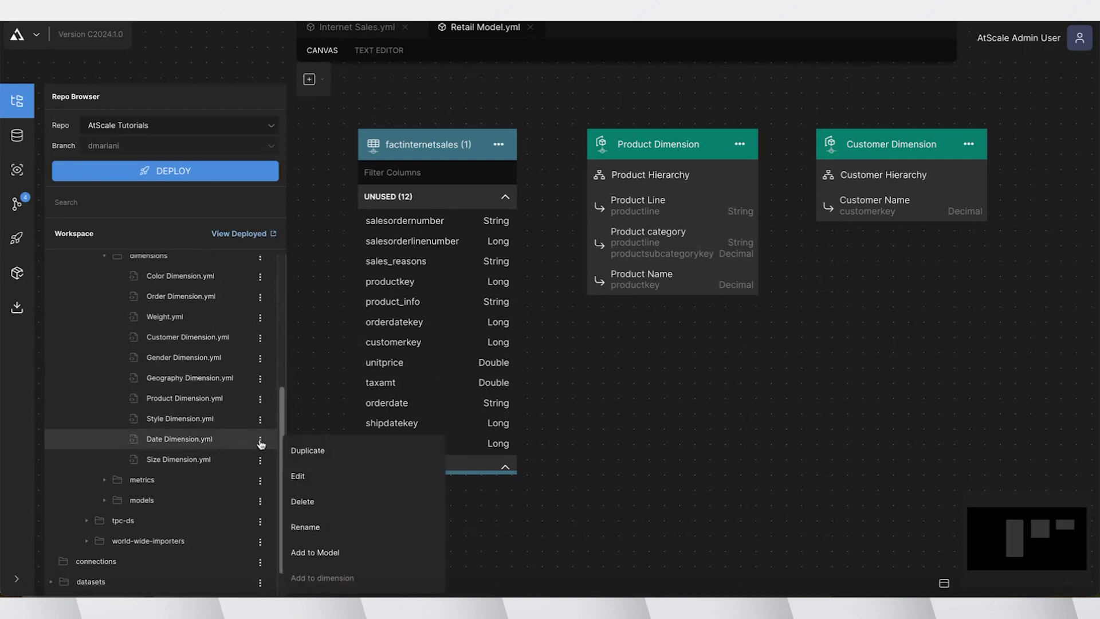
{"action": "left_click", "coordinate": [305, 553]}
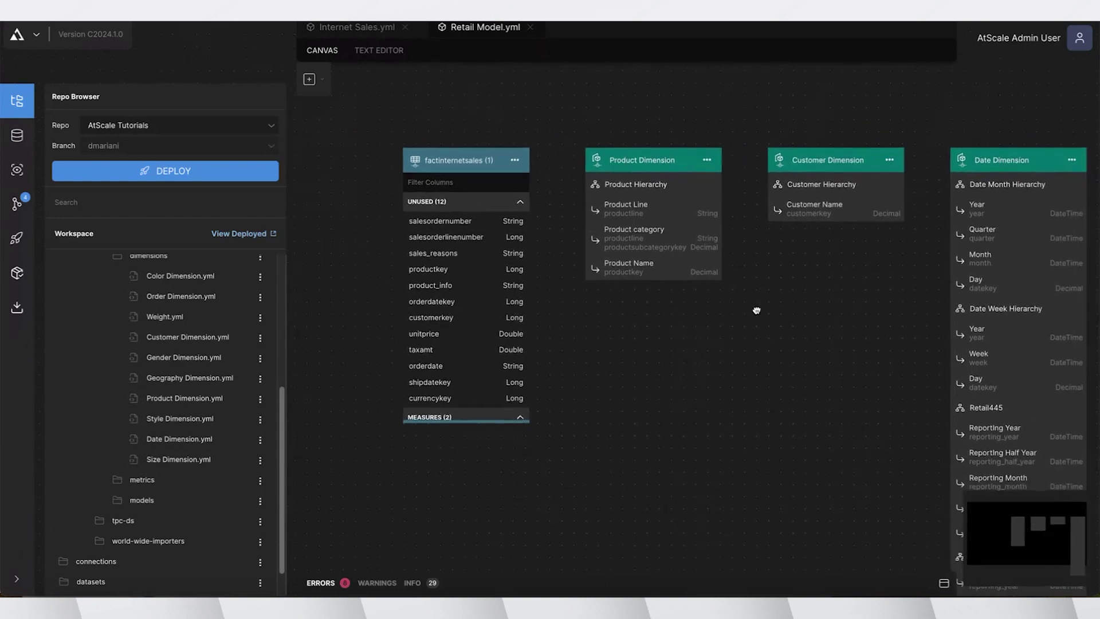
{"action": "left_click_drag", "start_coordinate": [756, 310], "coordinate": [722, 288]}
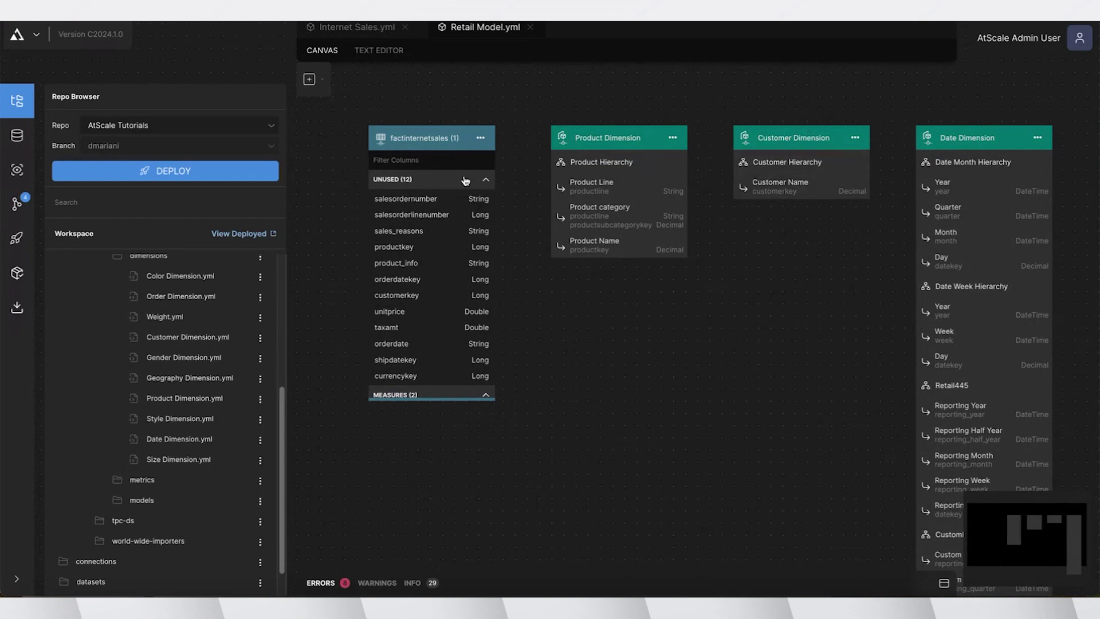
Relate productkey to Product Name and customerkey to Customer Name.
{"action": "left_click_drag", "start_coordinate": [419, 249], "coordinate": [601, 250]}
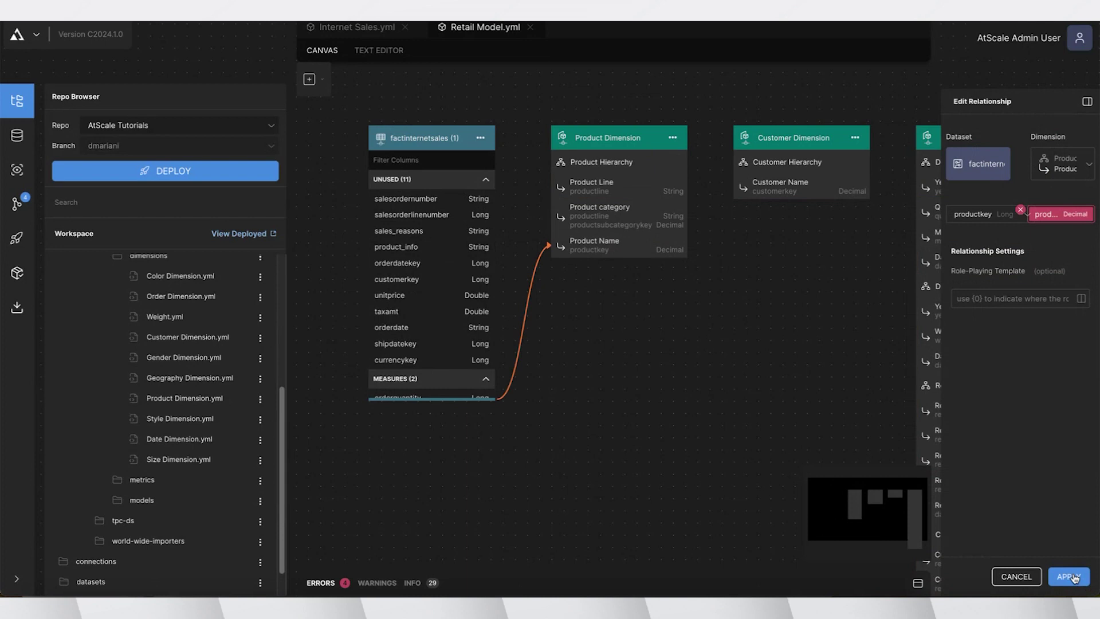
{"action": "left_click", "coordinate": [1069, 577]}
{"action": "left_click_drag", "start_coordinate": [413, 280], "coordinate": [773, 187]}
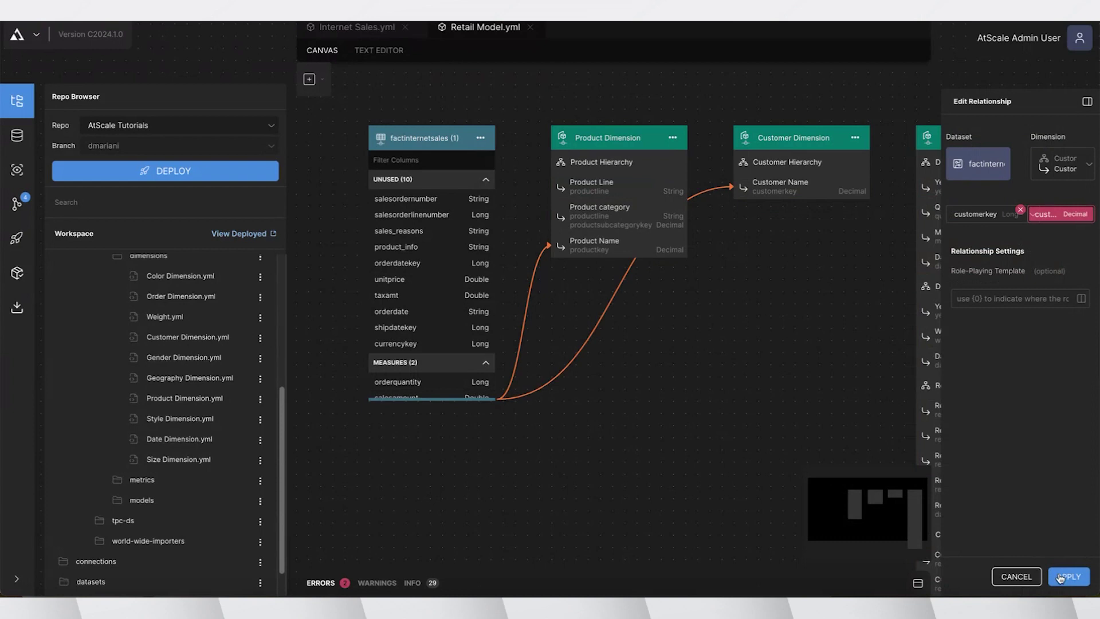
{"action": "left_click", "coordinate": [1061, 578]}
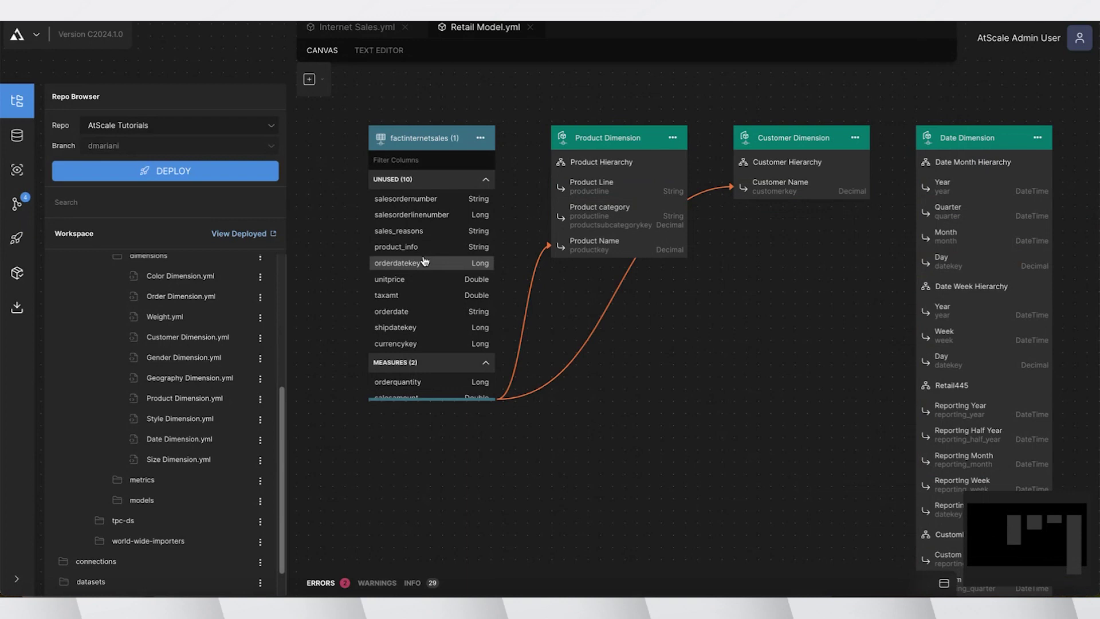
Relate orderdatekey and shipdatekey to the Date Day level with ORDER and SHIP roles.
{"action": "left_click_drag", "start_coordinate": [401, 267], "coordinate": [943, 263]}
{"action": "left_click", "coordinate": [982, 297]}
{"action": "left_click", "coordinate": [1070, 576]}
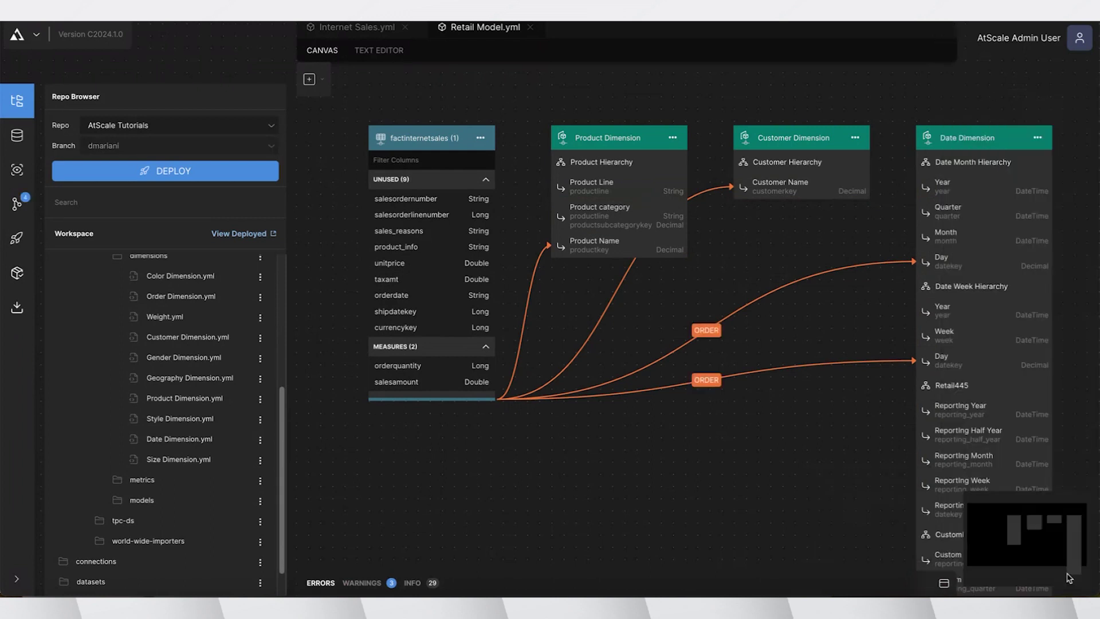
{"action": "left_click_drag", "start_coordinate": [401, 312], "coordinate": [972, 266]}
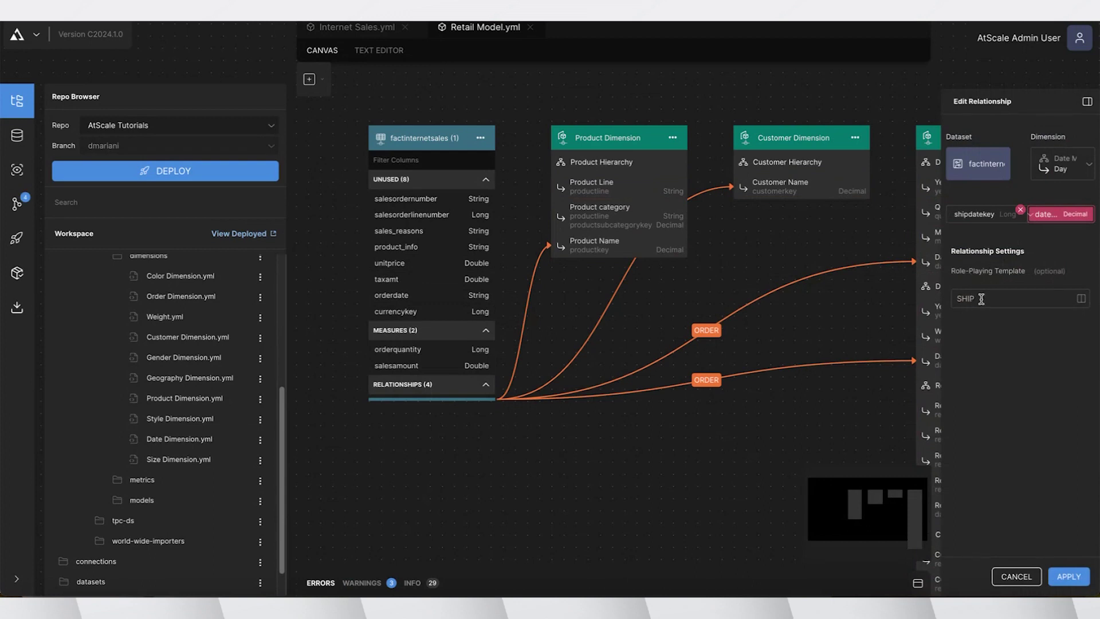
{"action": "left_click", "coordinate": [1064, 577]}
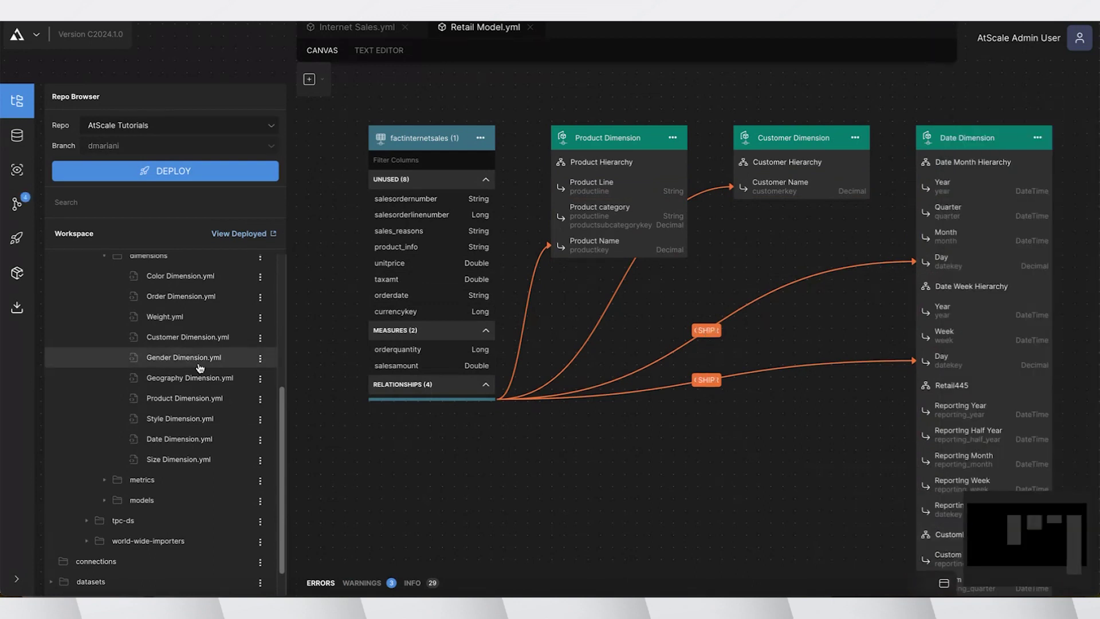
Preview the model and expand the Sales Metrics, Date Attributes and Customer Attributes folders.
{"action": "left_click", "coordinate": [18, 170]}
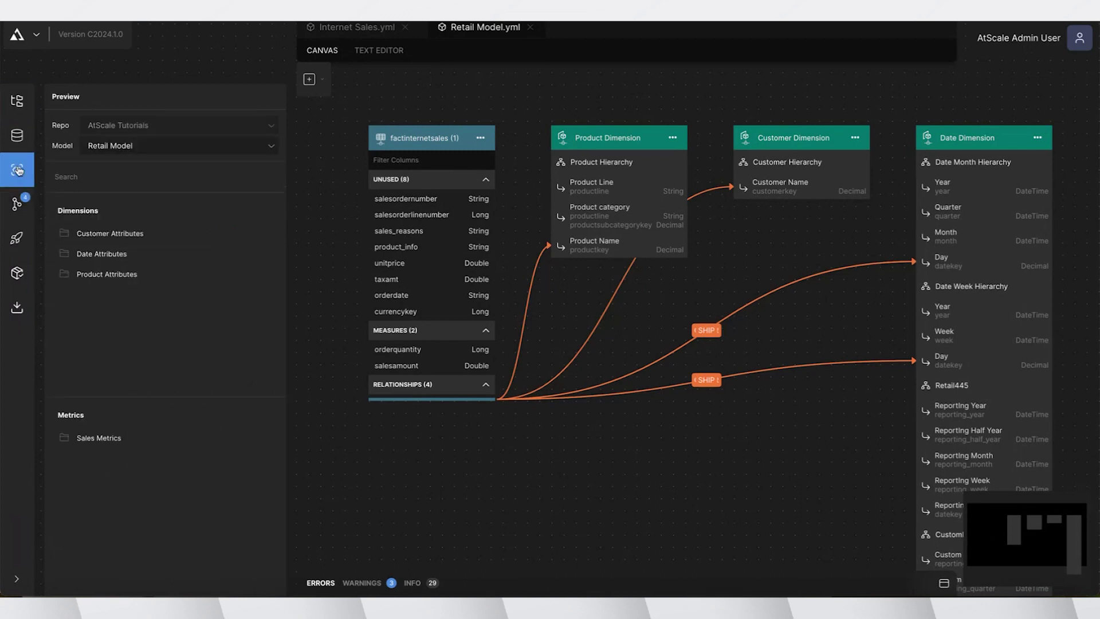
{"action": "left_click", "coordinate": [51, 440]}
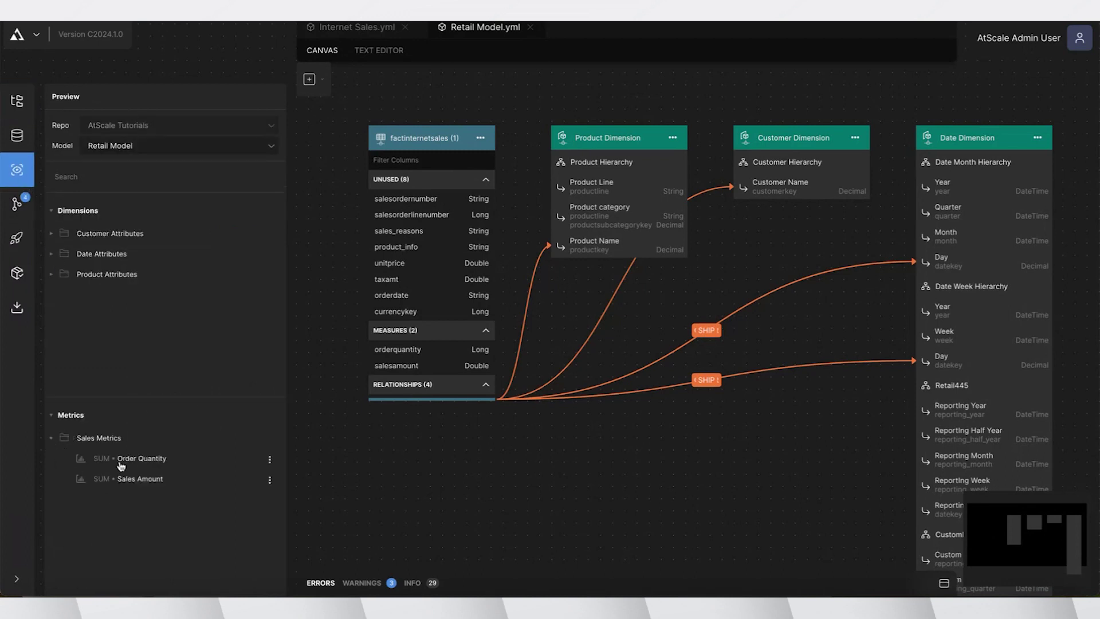
{"action": "left_click", "coordinate": [52, 254]}
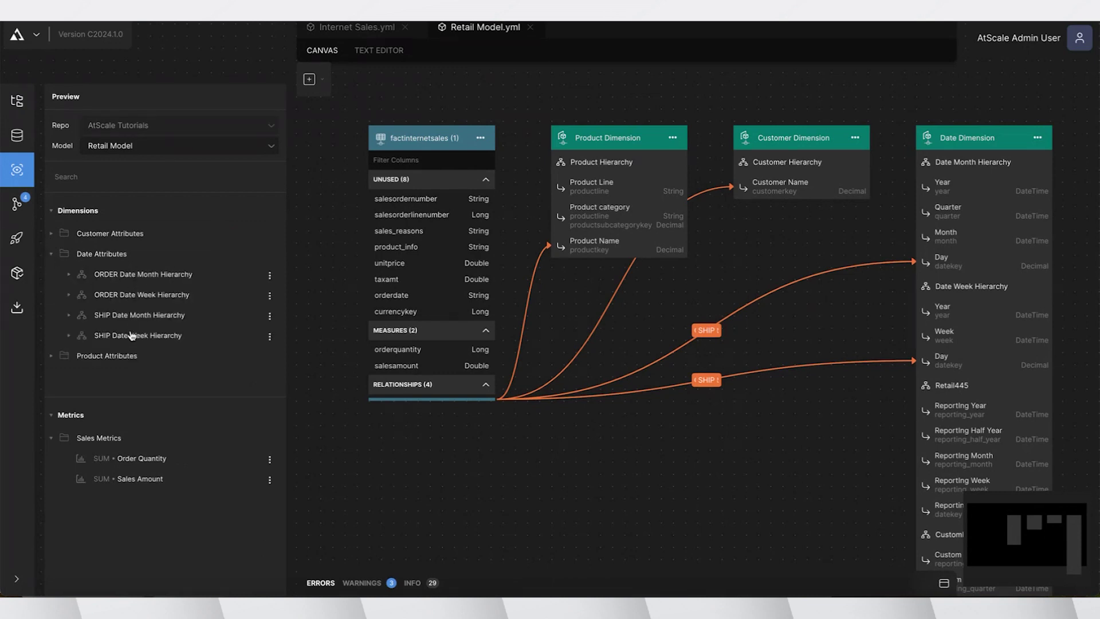
{"action": "left_click", "coordinate": [52, 235]}
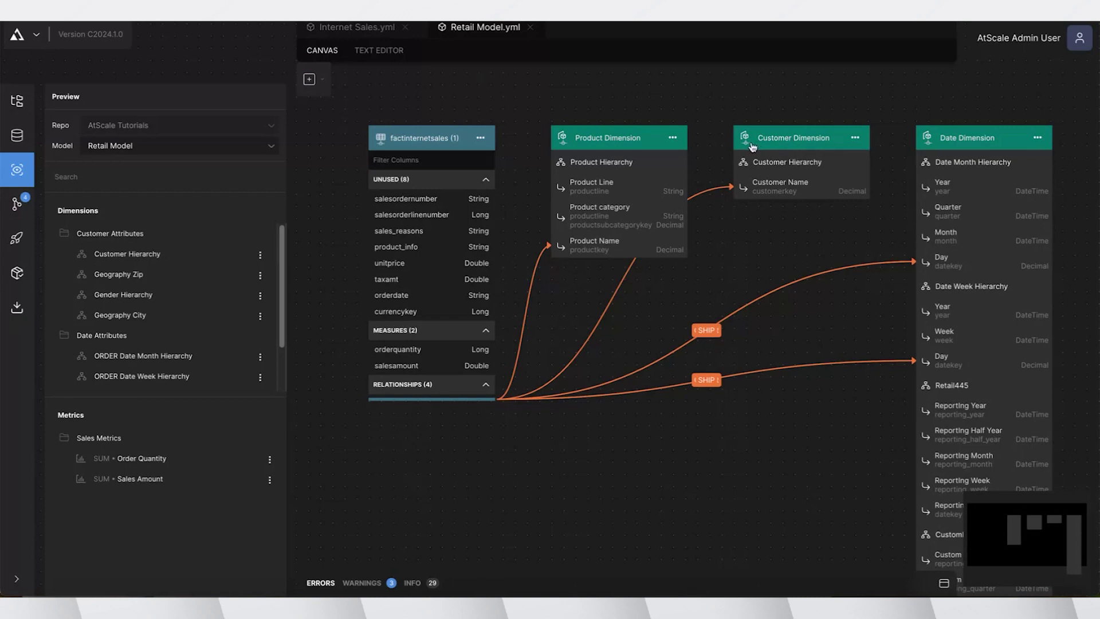
{"action": "left_click", "coordinate": [390, 53]}
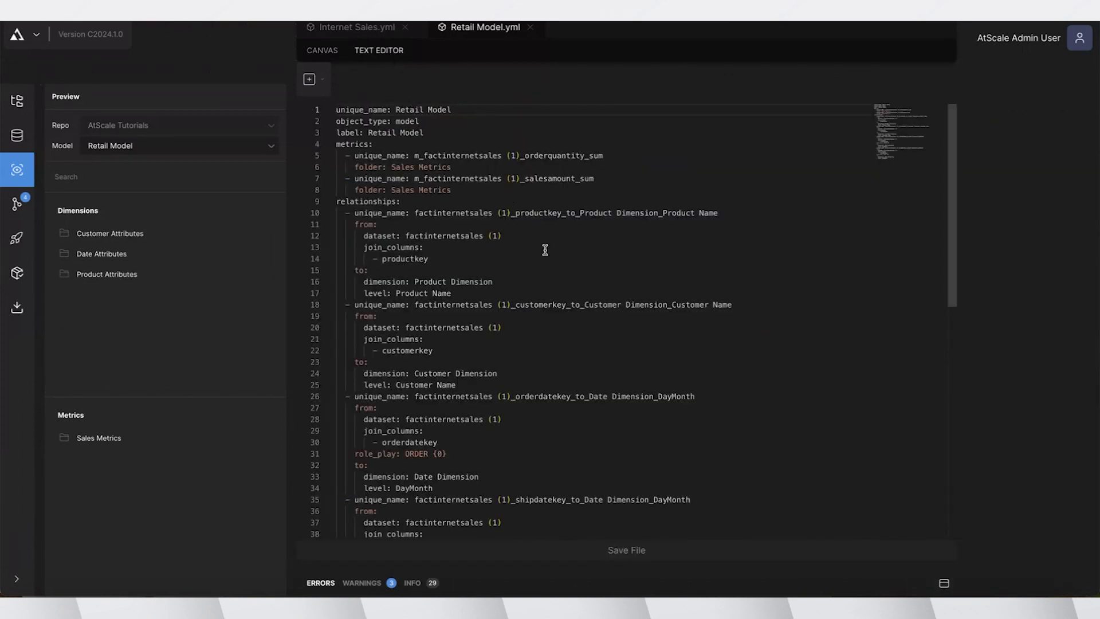
{"action": "scroll", "coordinate": [545, 250], "scroll_direction": "down", "scroll_amount": 5}
{"action": "scroll", "coordinate": [546, 250], "scroll_direction": "up", "scroll_amount": 5}
{"action": "left_click", "coordinate": [322, 51]}
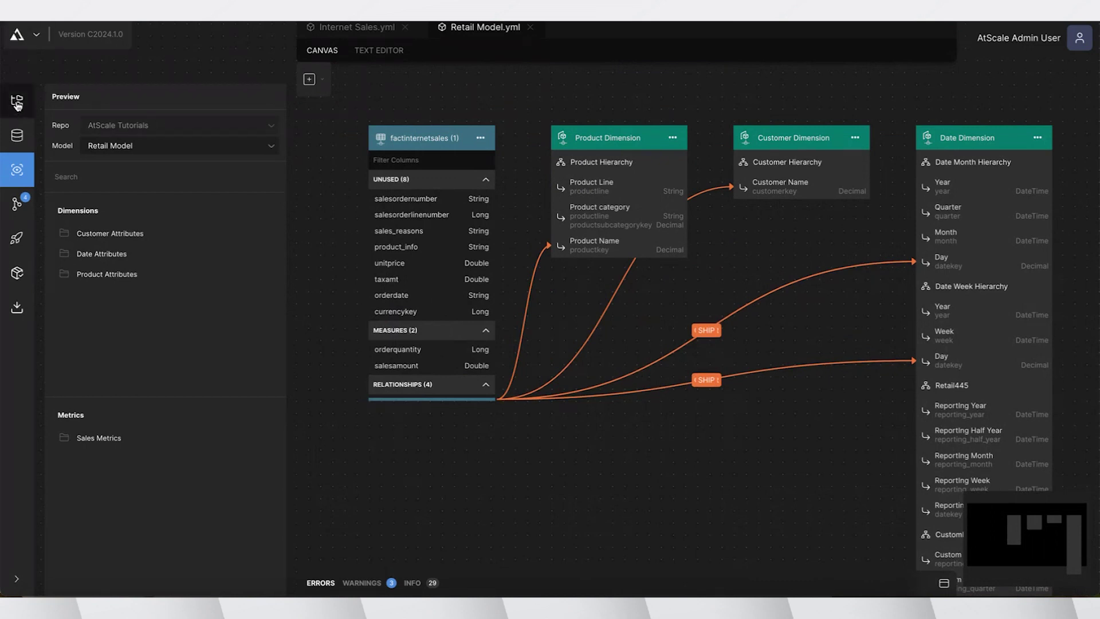
Review the changed workspace files in Source Control.
{"action": "left_click", "coordinate": [17, 204]}
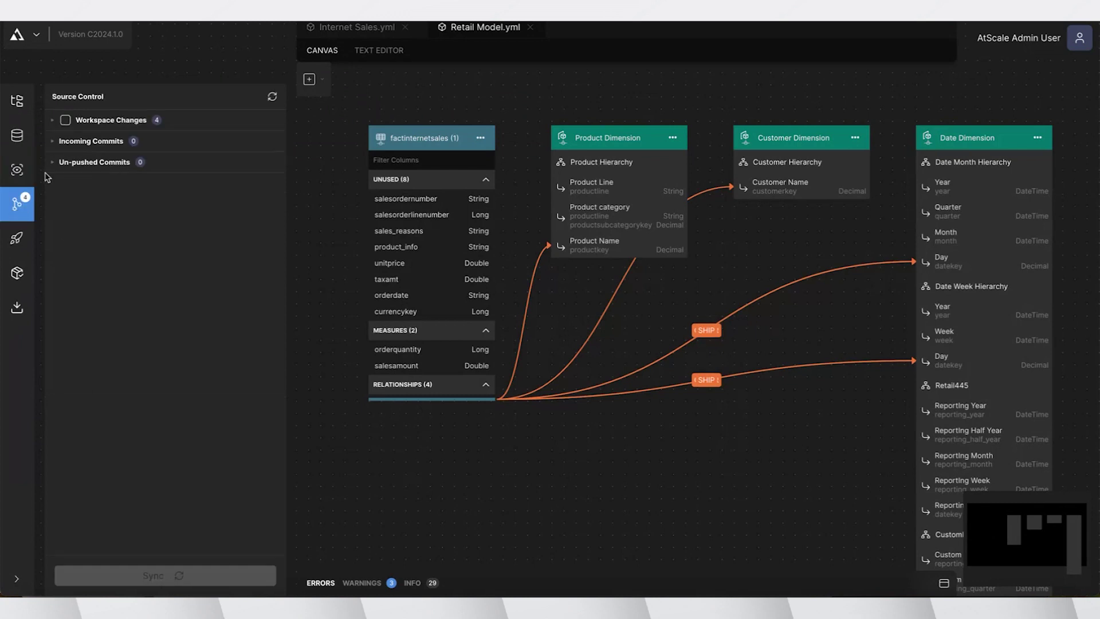
{"action": "left_click", "coordinate": [53, 121]}
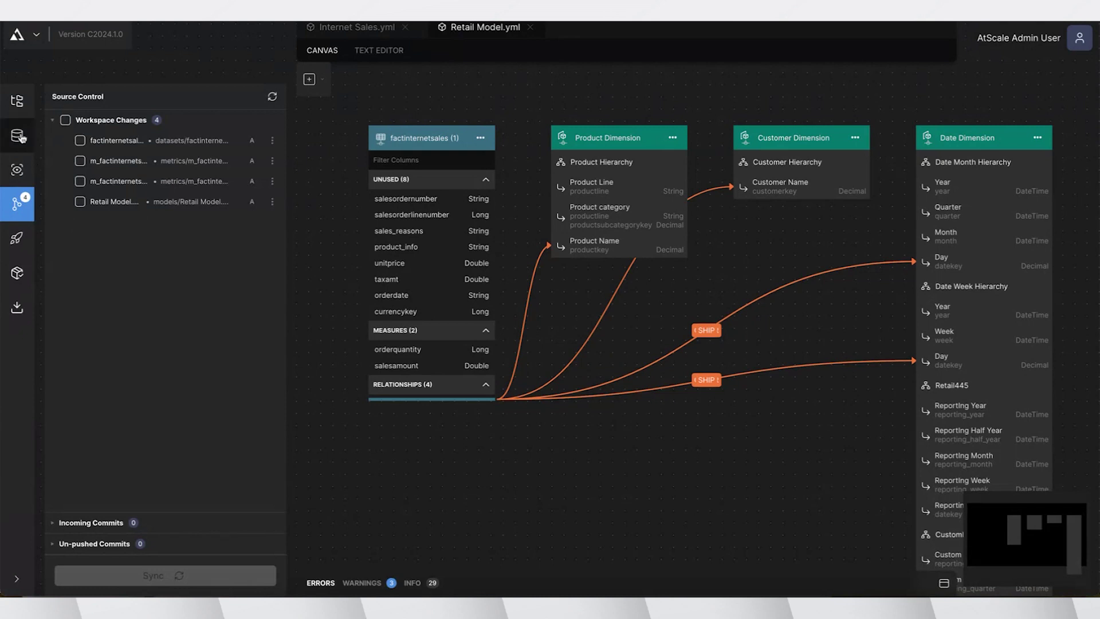
{"action": "left_click", "coordinate": [17, 102]}
Deploy the AtScale Model Library and show the Deployed Catalogs list.
{"action": "left_click", "coordinate": [160, 177]}
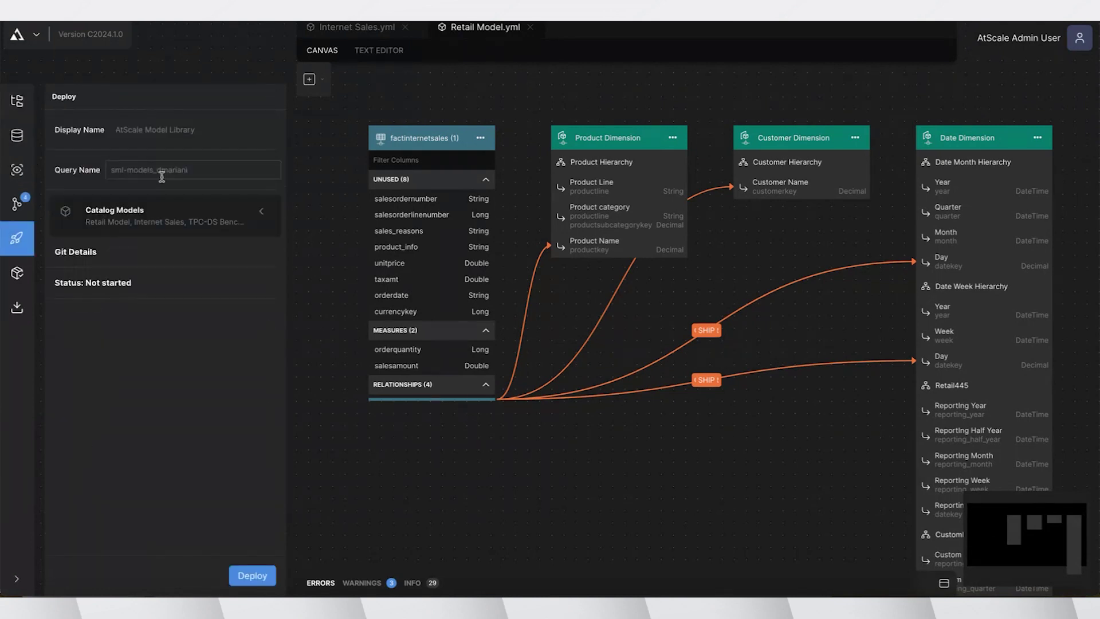
{"action": "left_click", "coordinate": [243, 574]}
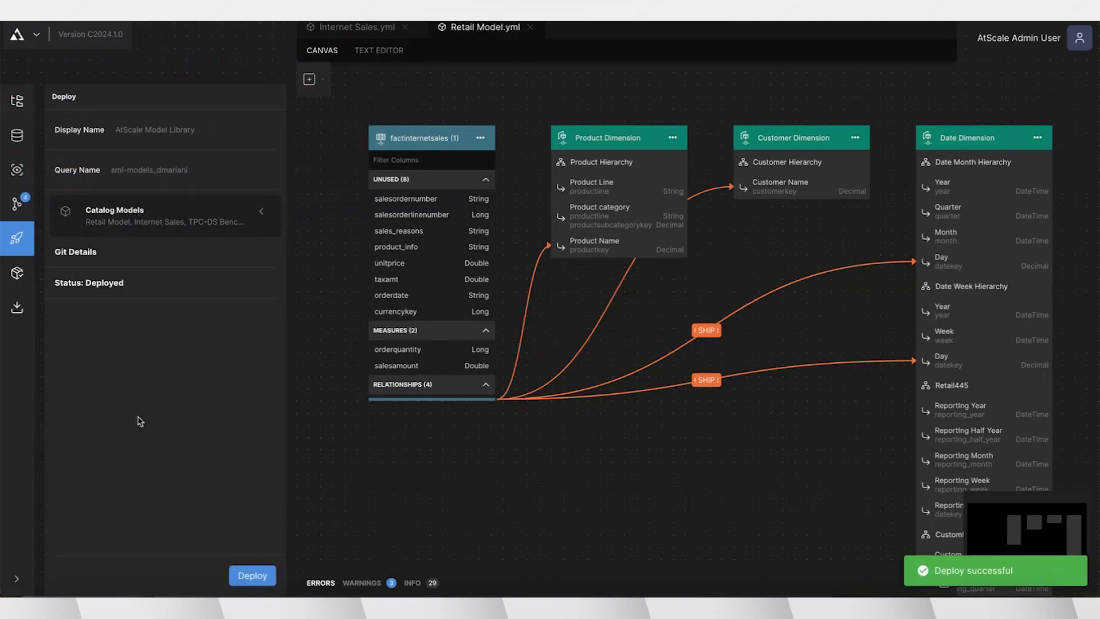
{"action": "left_click", "coordinate": [16, 274]}
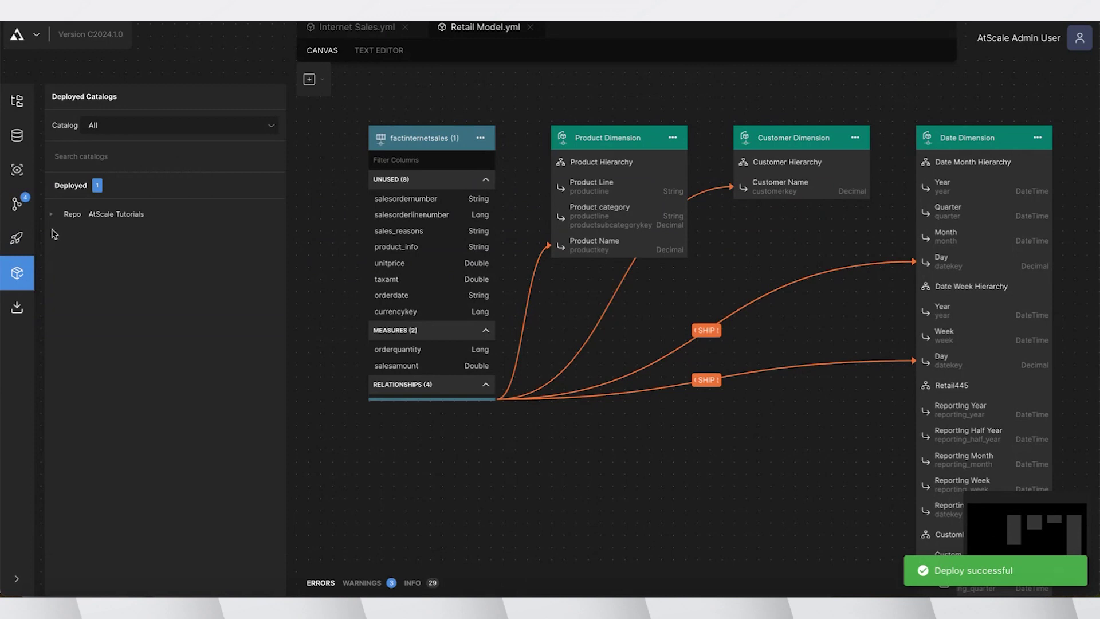
Open the deployed catalog's connection settings and download the Retail Model .tds file.
{"action": "left_click", "coordinate": [51, 215]}
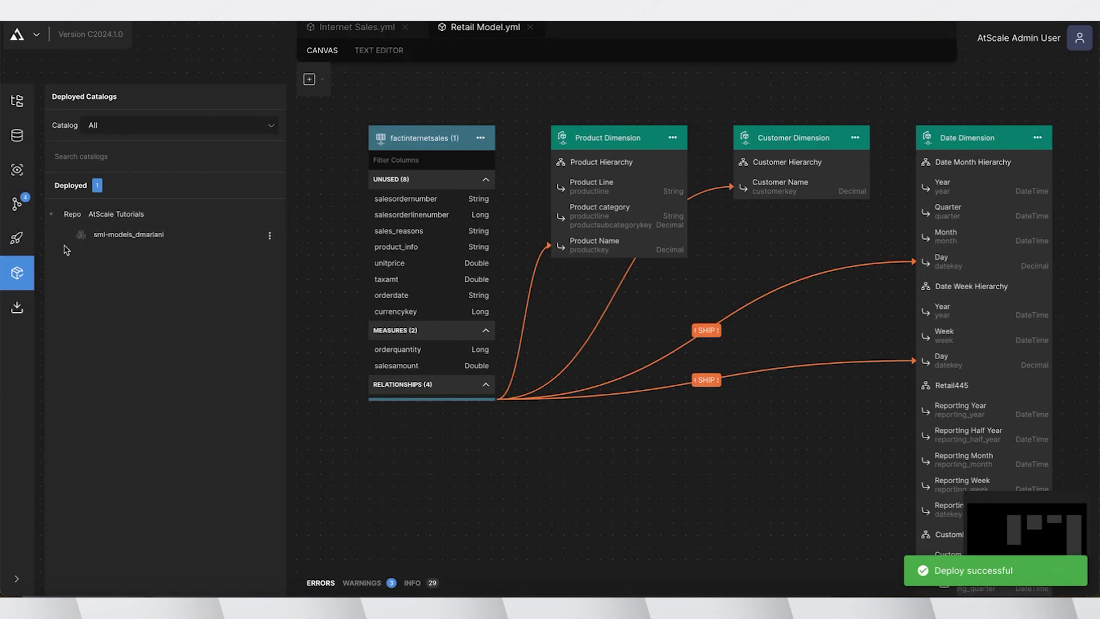
{"action": "left_click", "coordinate": [207, 237]}
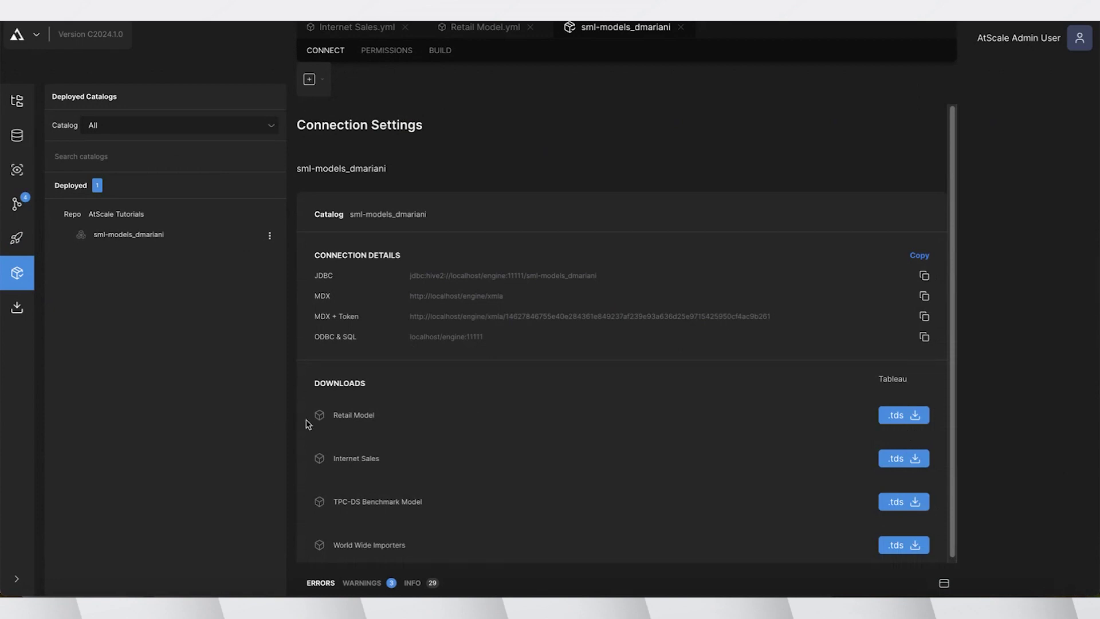
{"action": "left_click", "coordinate": [903, 420]}
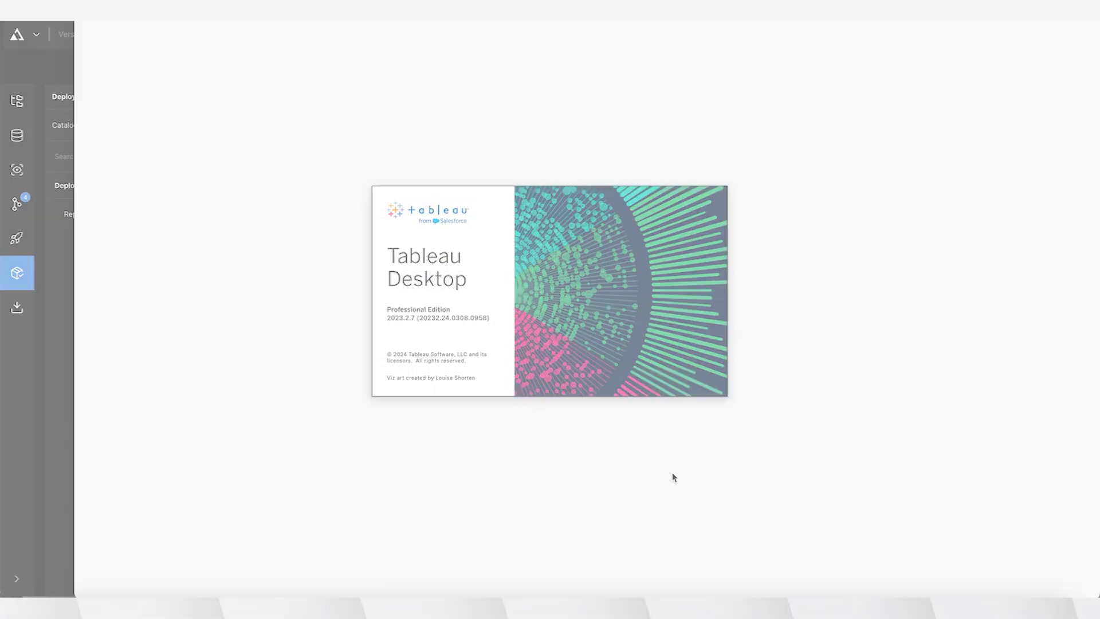
Sign in to the Retail Model data source with the username and password.
{"action": "type", "text": "a"}
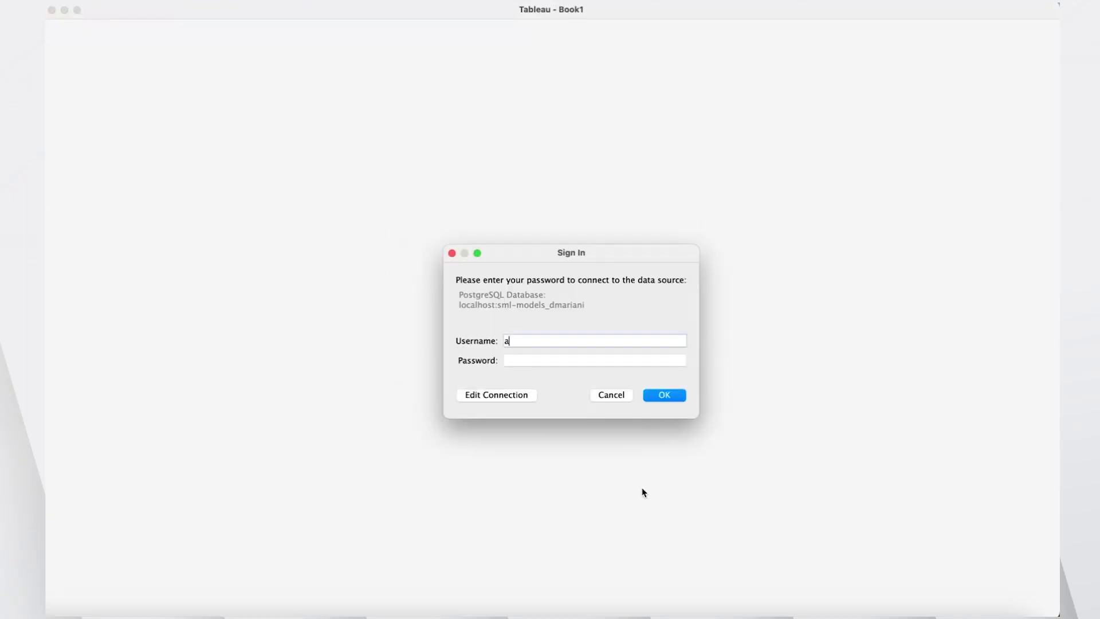
{"action": "left_click", "coordinate": [521, 361]}
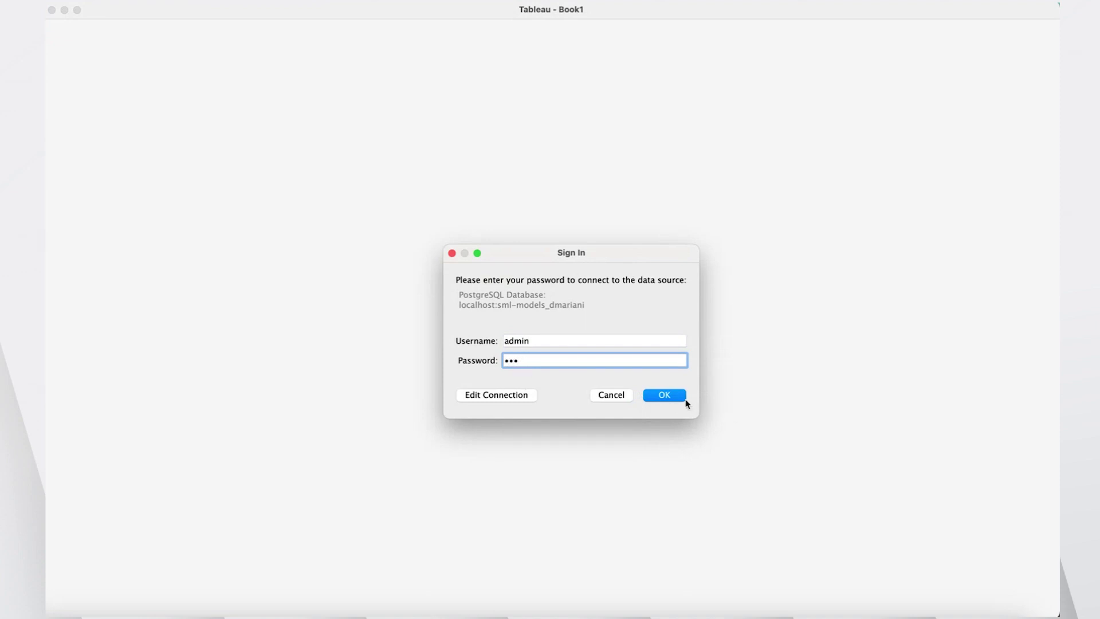
{"action": "left_click", "coordinate": [682, 401]}
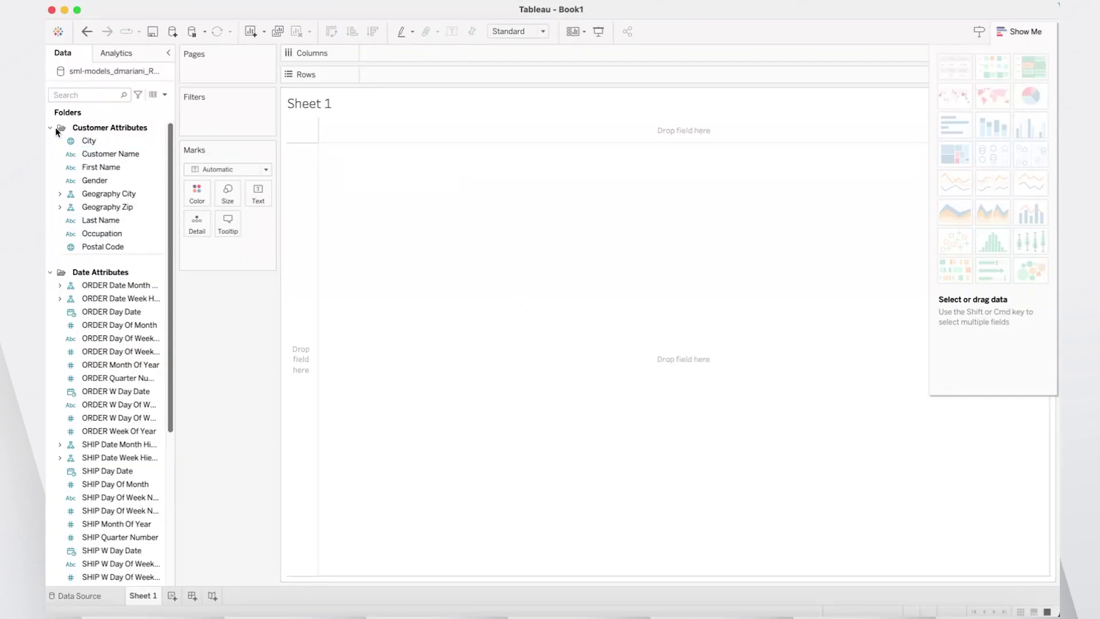
Chart Order Quantity broken down by Product Line, after tidying the data pane.
{"action": "left_click", "coordinate": [55, 129]}
{"action": "left_click_drag", "start_coordinate": [171, 171], "coordinate": [260, 179]}
{"action": "left_click", "coordinate": [51, 145]}
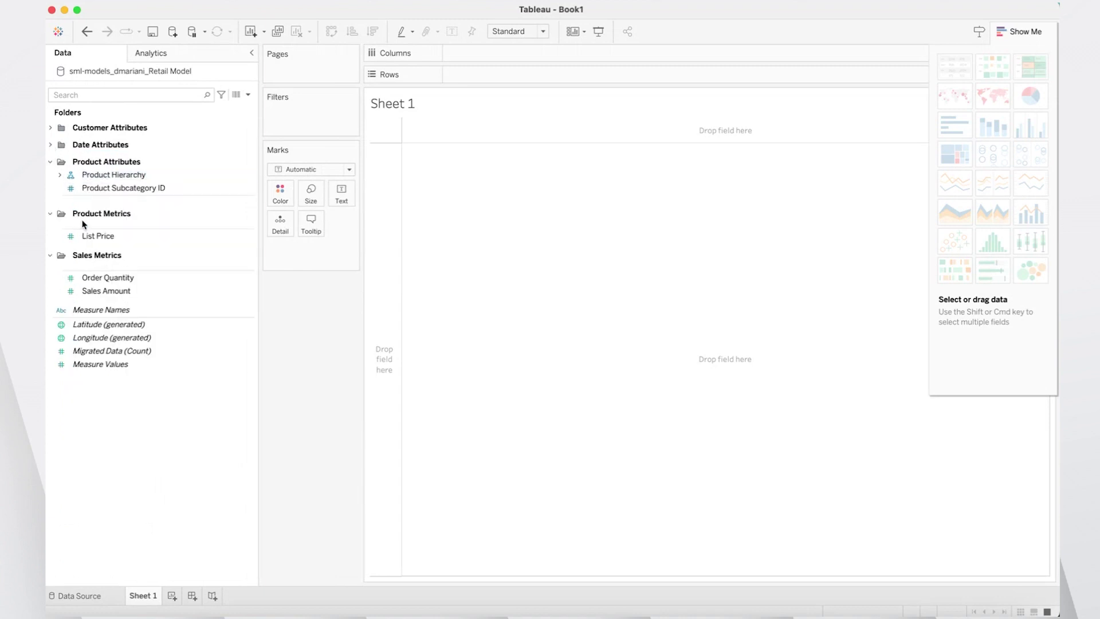
{"action": "double_click", "coordinate": [98, 279]}
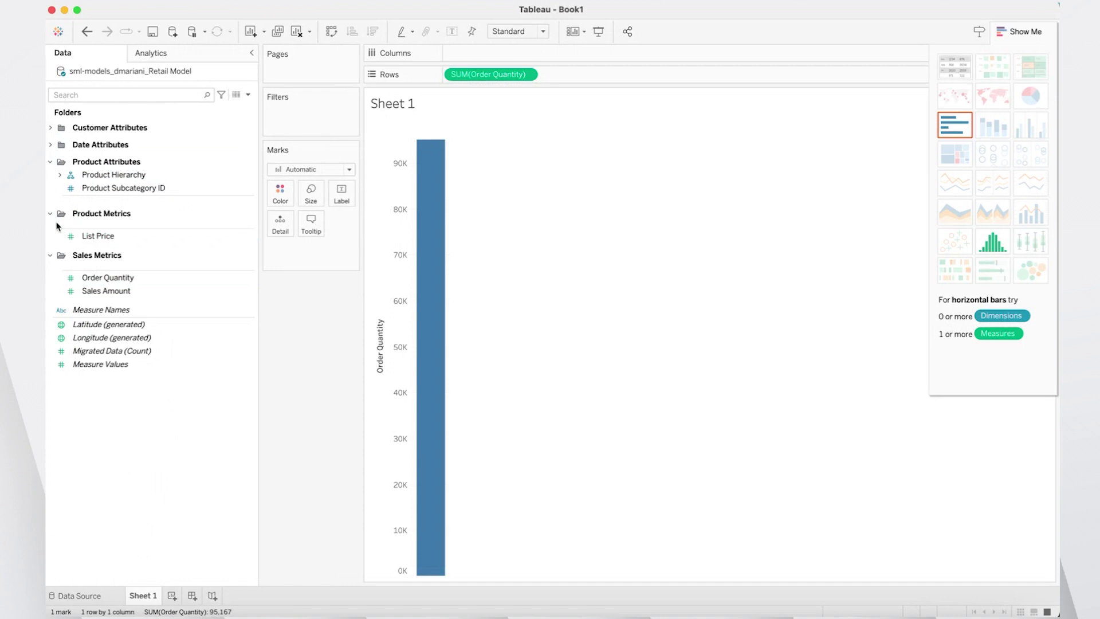
{"action": "left_click", "coordinate": [59, 175]}
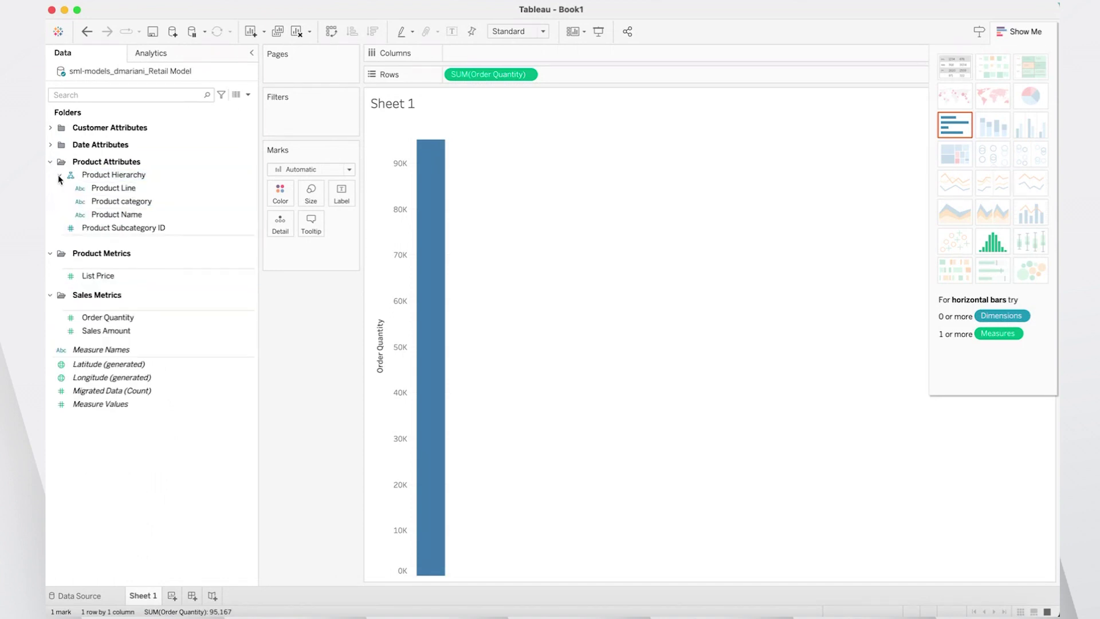
{"action": "double_click", "coordinate": [122, 189]}
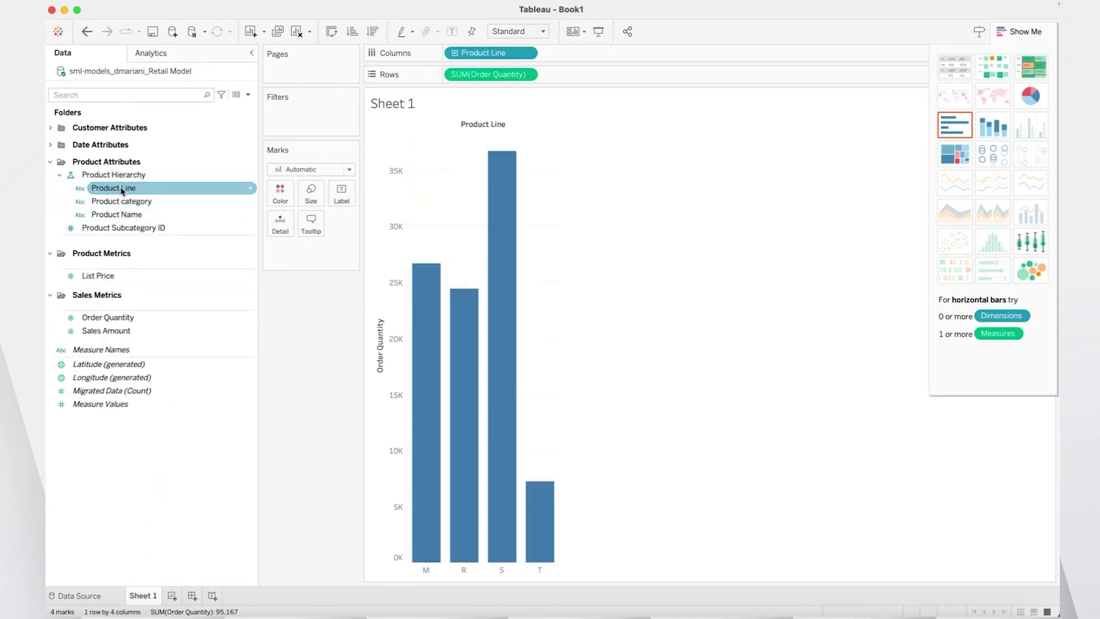
Drill into Product category, show it as horizontal bars, and add Sheet 2.
{"action": "mouse_move", "coordinate": [492, 221]}
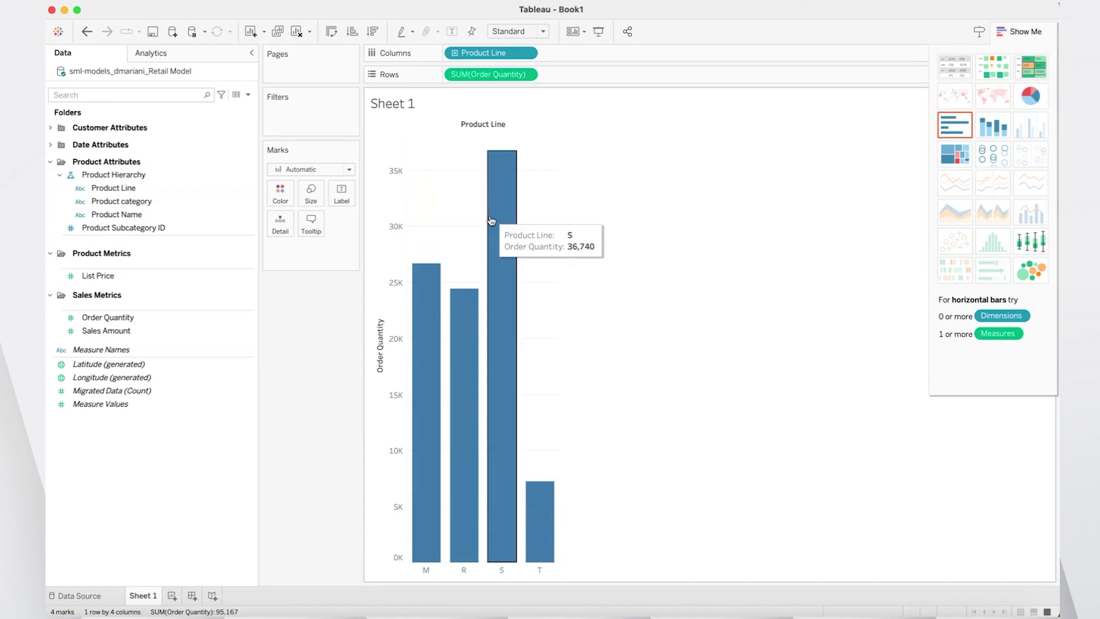
{"action": "left_click", "coordinate": [455, 53]}
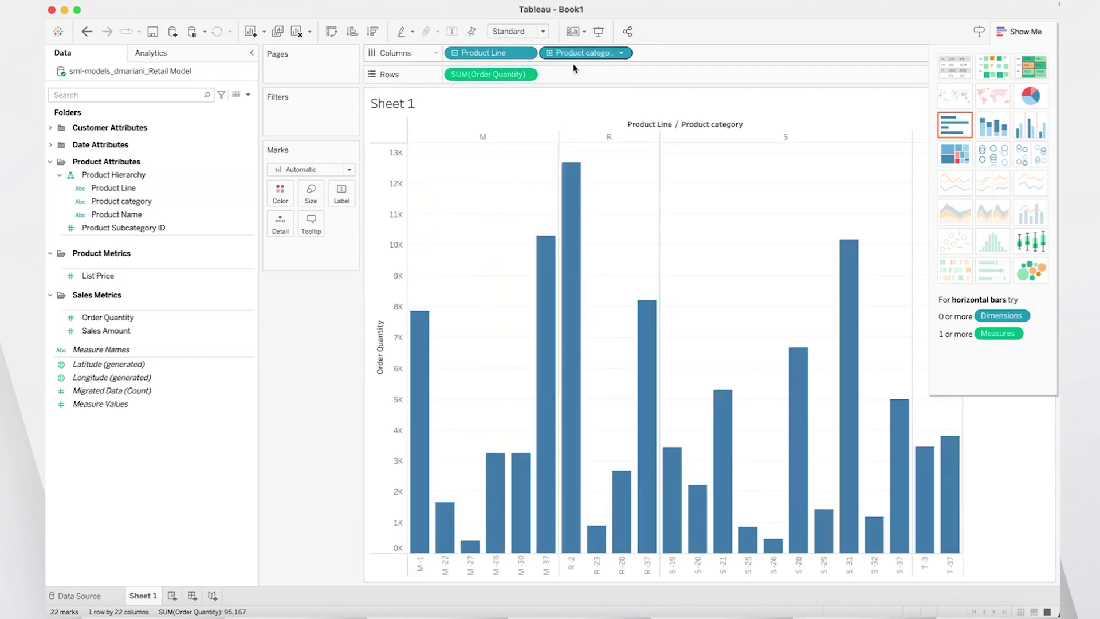
{"action": "left_click", "coordinate": [953, 132]}
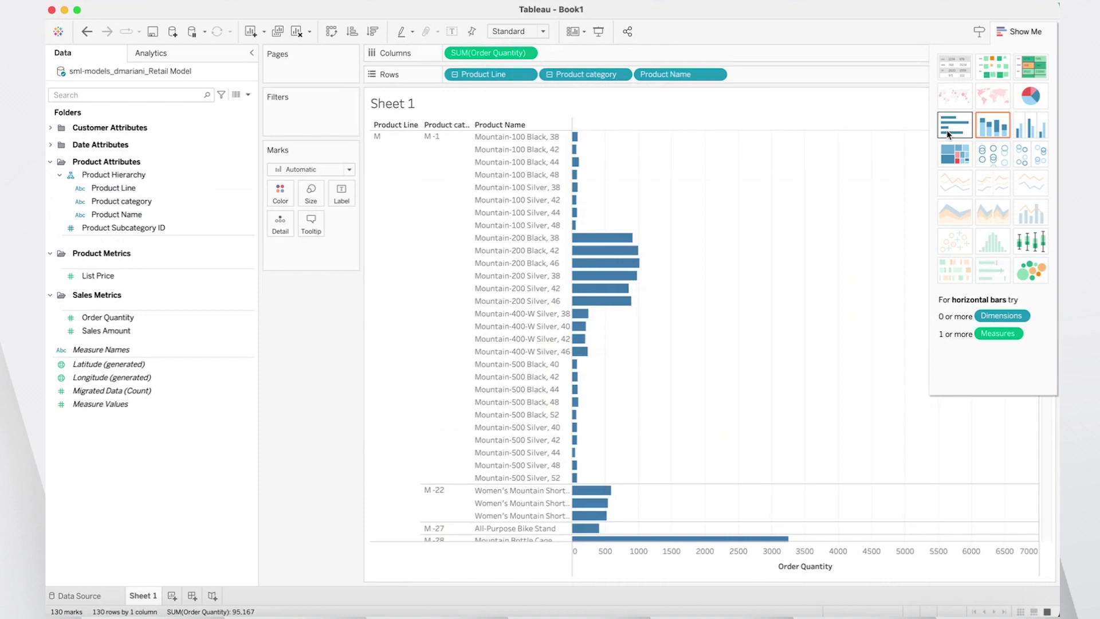
{"action": "left_click", "coordinate": [172, 596]}
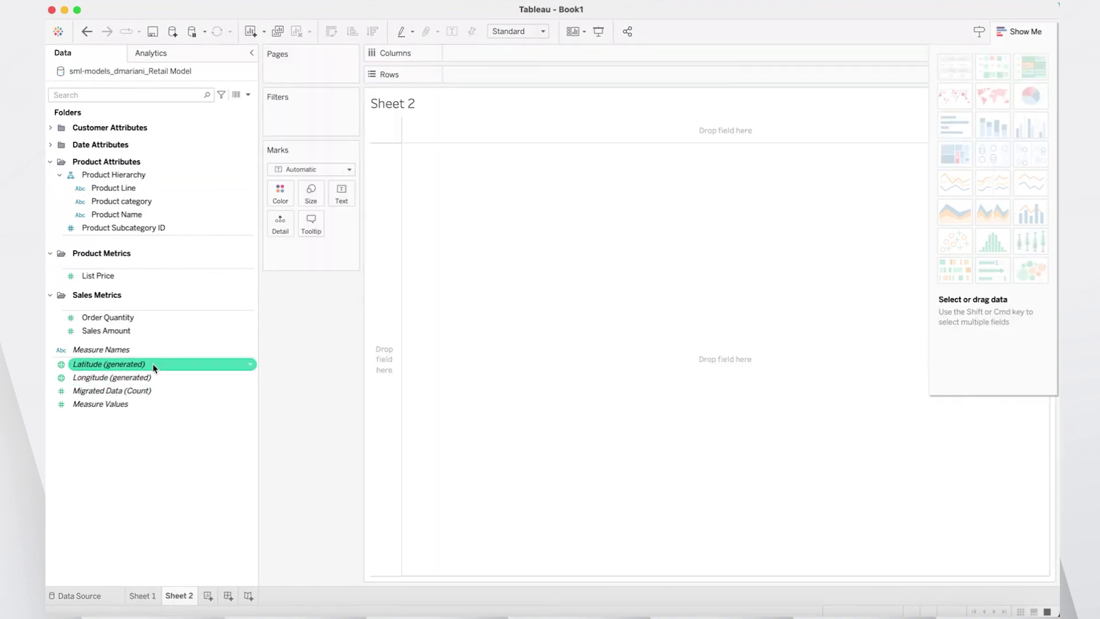
Chart Order Quantity as horizontal bars by ORDER Year, Quarter and Month, then return to AtScale.
{"action": "double_click", "coordinate": [127, 319]}
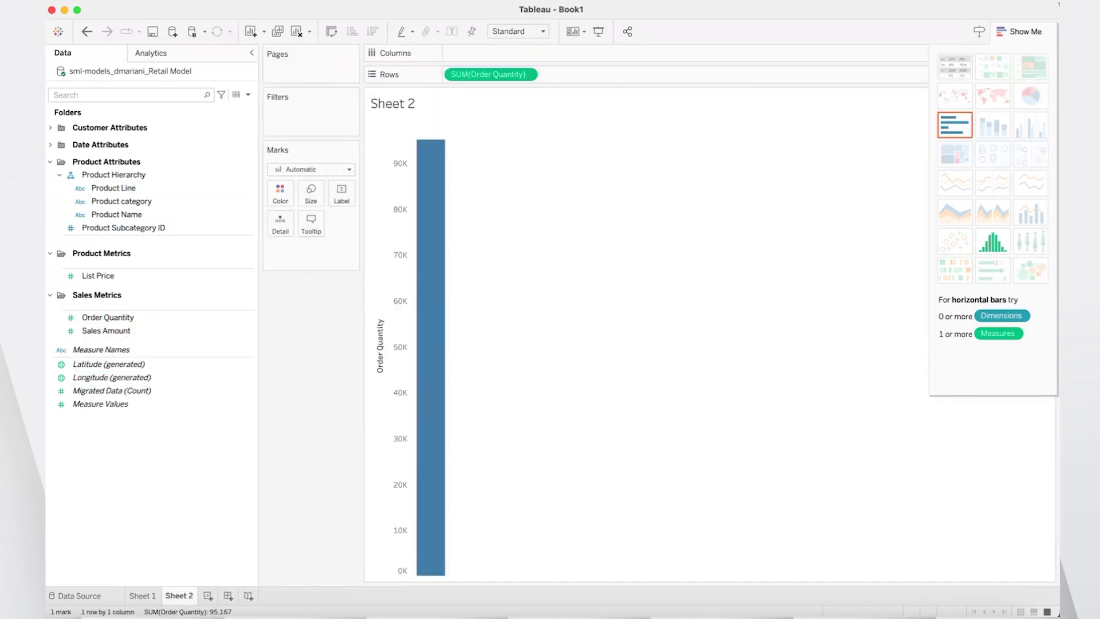
{"action": "left_click", "coordinate": [50, 144]}
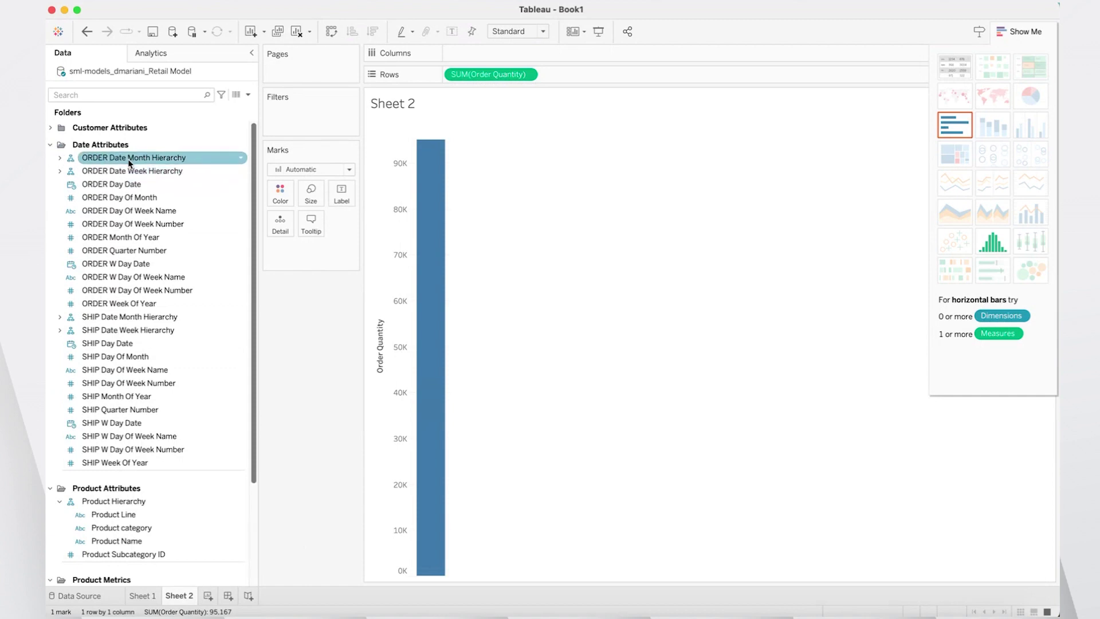
{"action": "left_click", "coordinate": [60, 157]}
{"action": "left_click", "coordinate": [98, 170]}
{"action": "left_click_drag", "start_coordinate": [121, 183], "coordinate": [578, 71]}
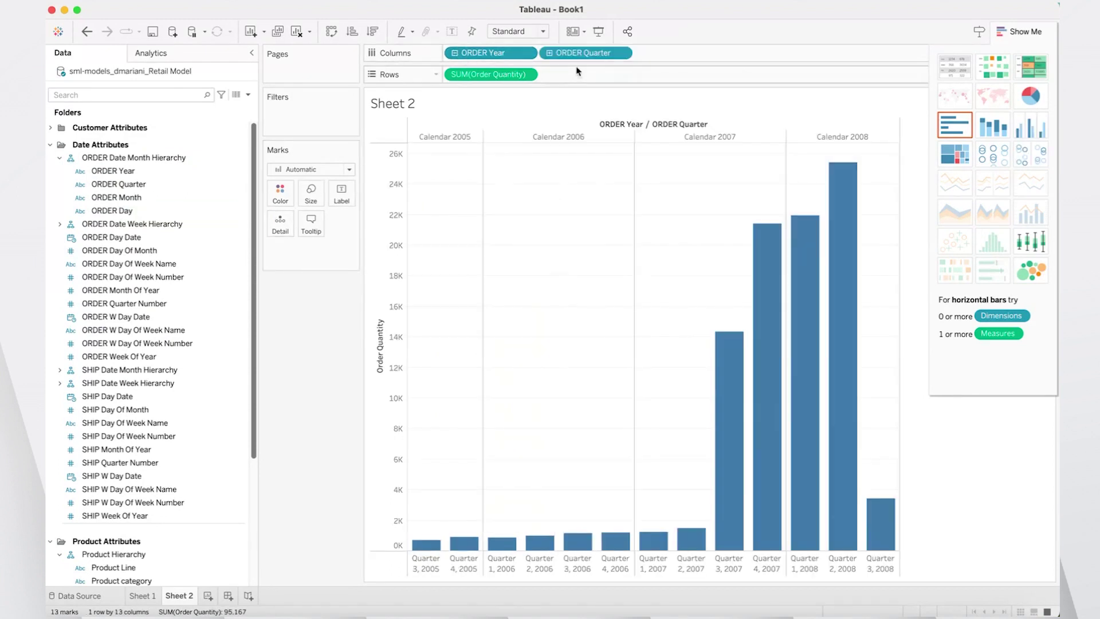
{"action": "left_click", "coordinate": [549, 52]}
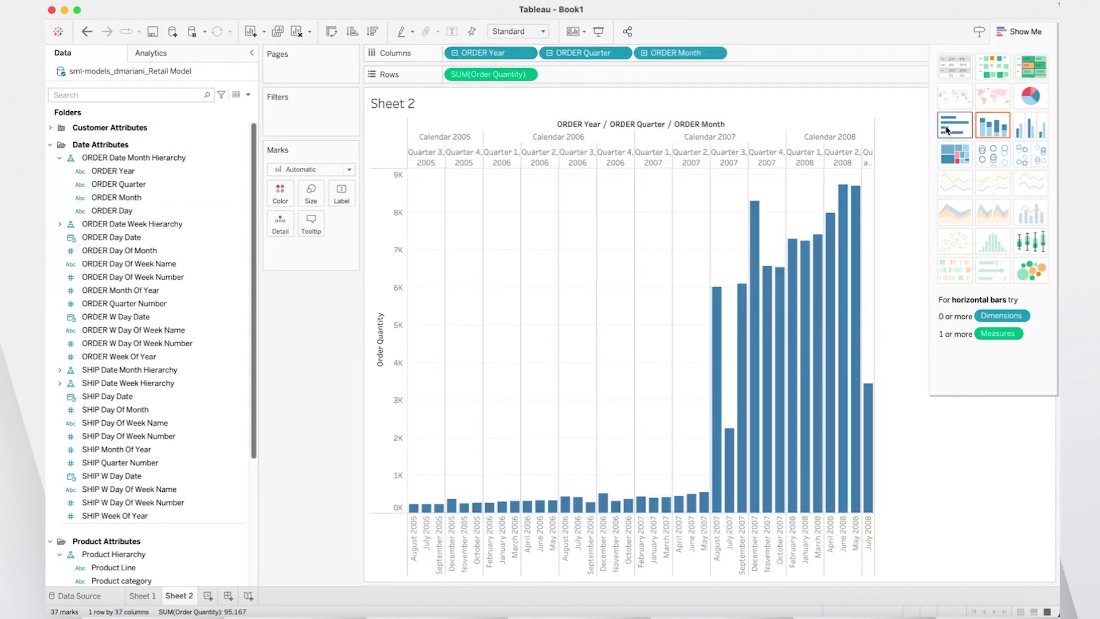
{"action": "left_click", "coordinate": [947, 130]}
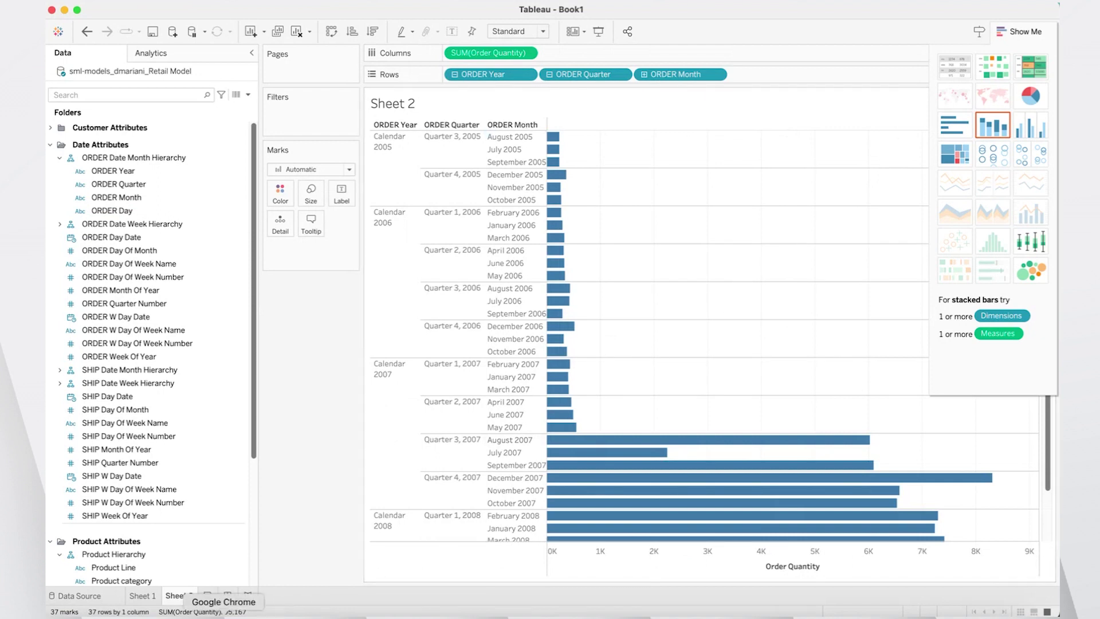
{"action": "left_click", "coordinate": [223, 615]}
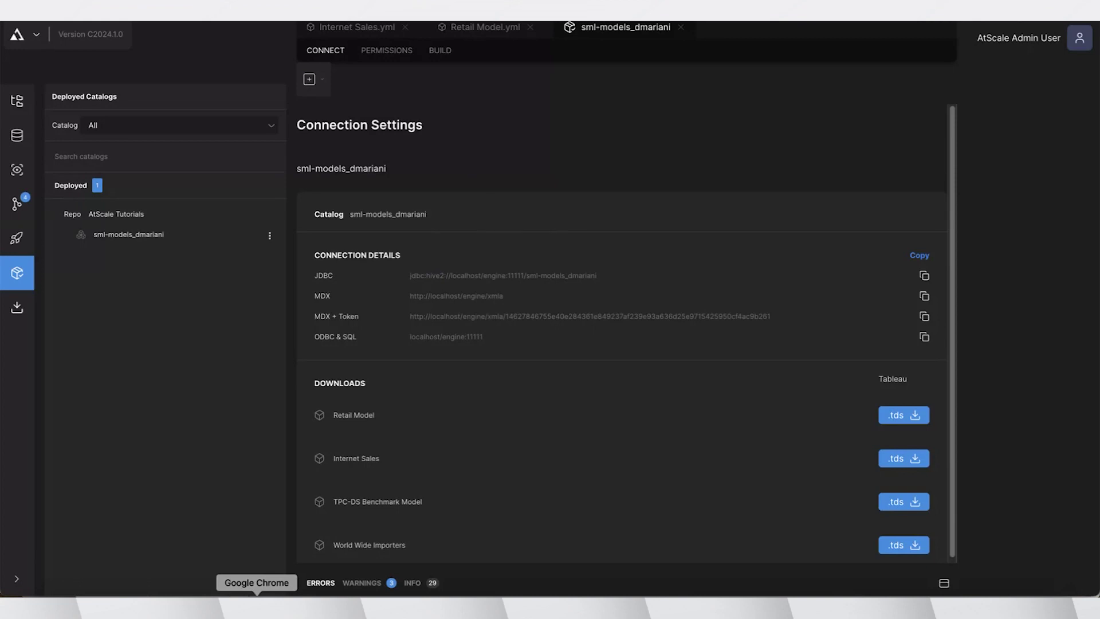
Copy AtScale's MDX + Token address and start an Excel Get Data From Analysis Services connection.
{"action": "left_click", "coordinate": [925, 317]}
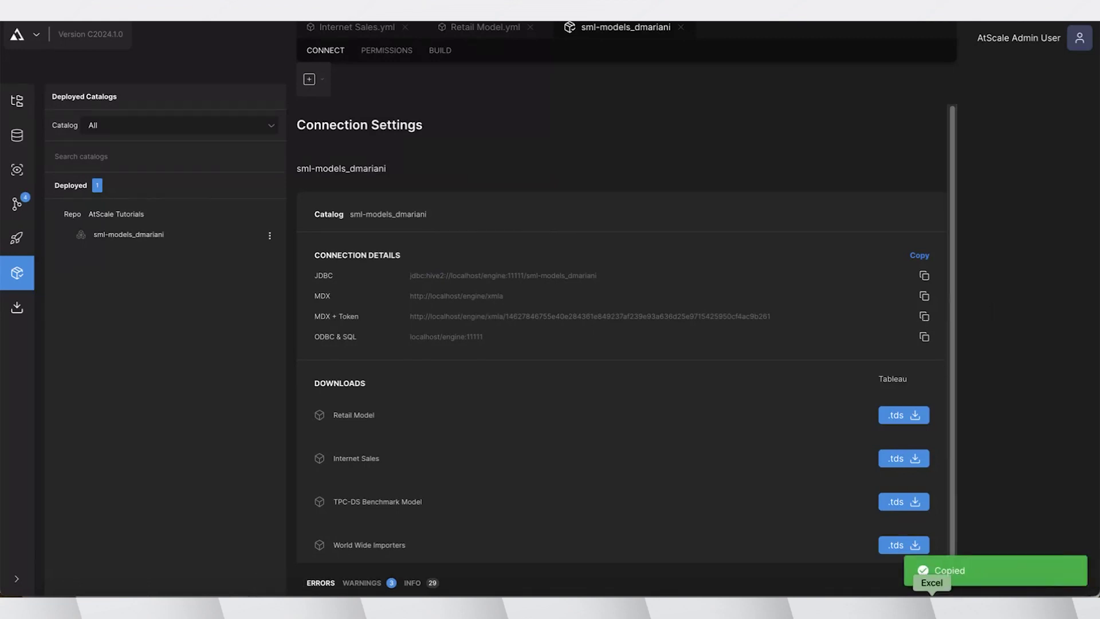
{"action": "left_click", "coordinate": [933, 609]}
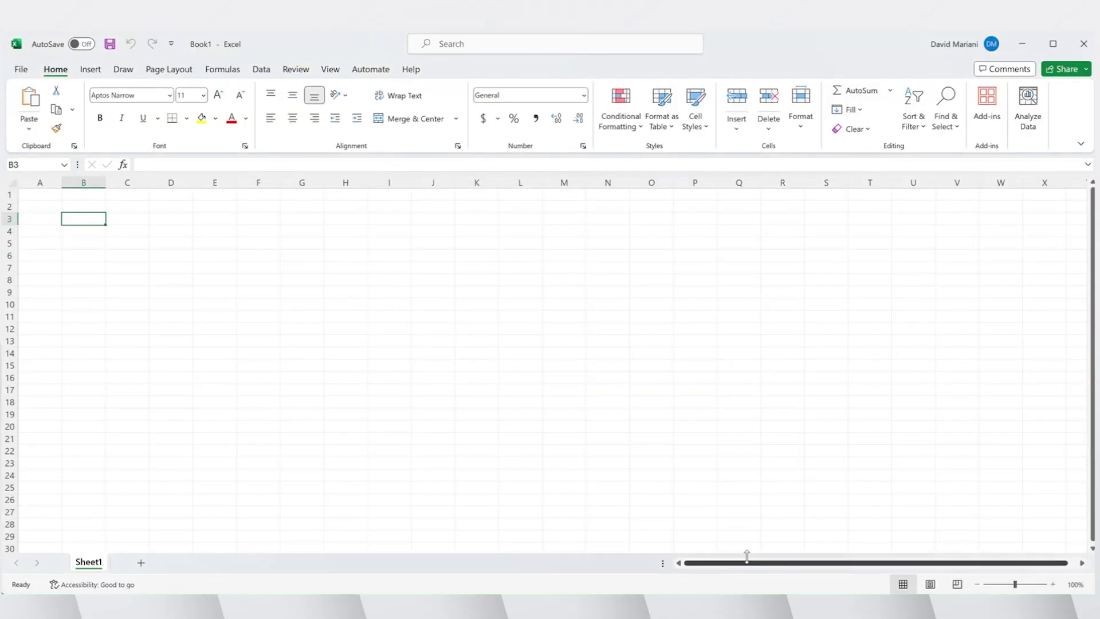
{"action": "left_click", "coordinate": [271, 71]}
{"action": "left_click", "coordinate": [36, 127]}
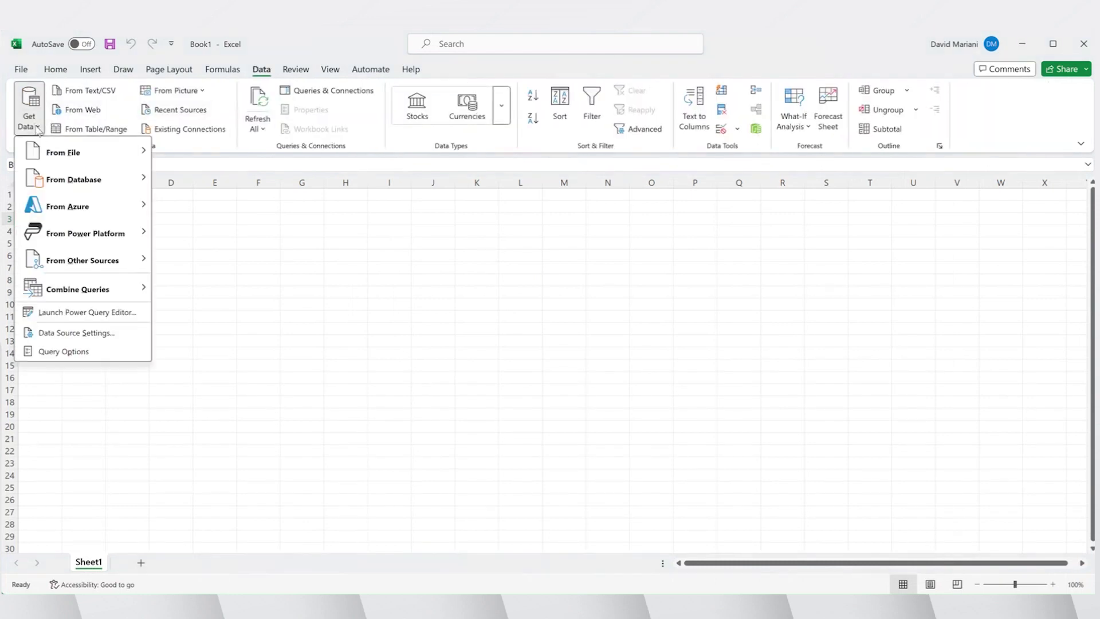
{"action": "mouse_move", "coordinate": [71, 182]}
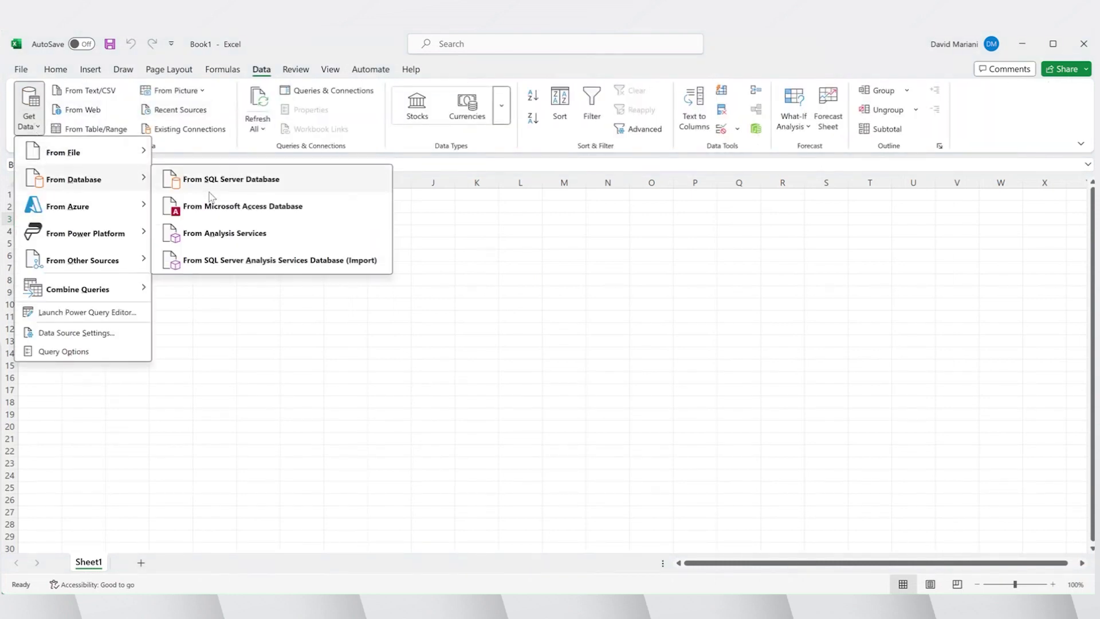
{"action": "left_click", "coordinate": [232, 234]}
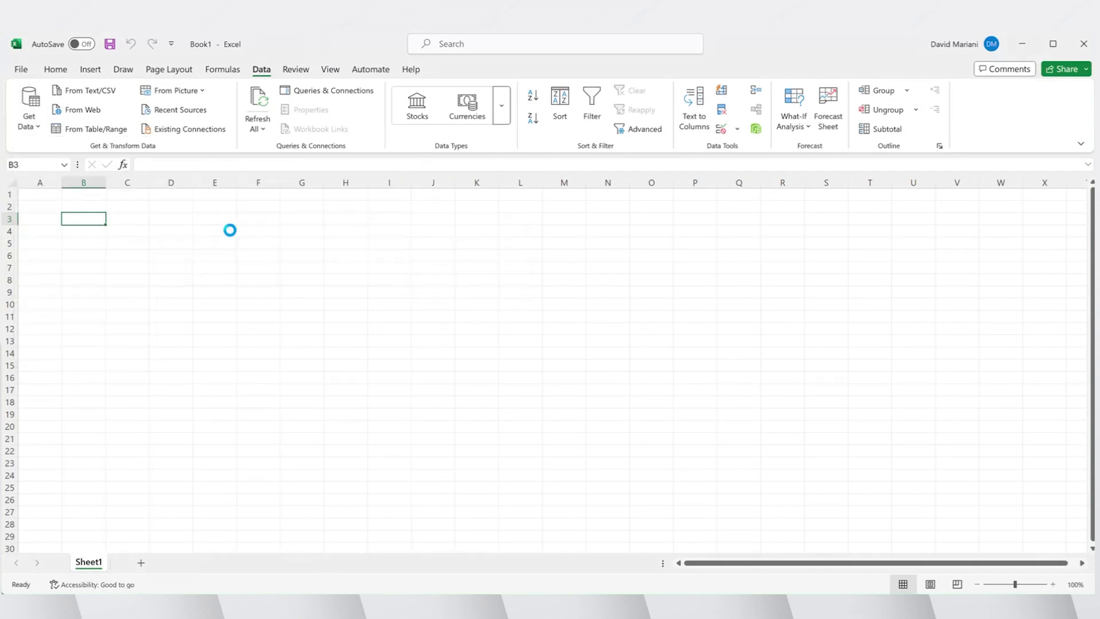
Paste the copied address as the server name, change localhost to atscale, and pick the Retail Model cube.
{"action": "right_click", "coordinate": [487, 271]}
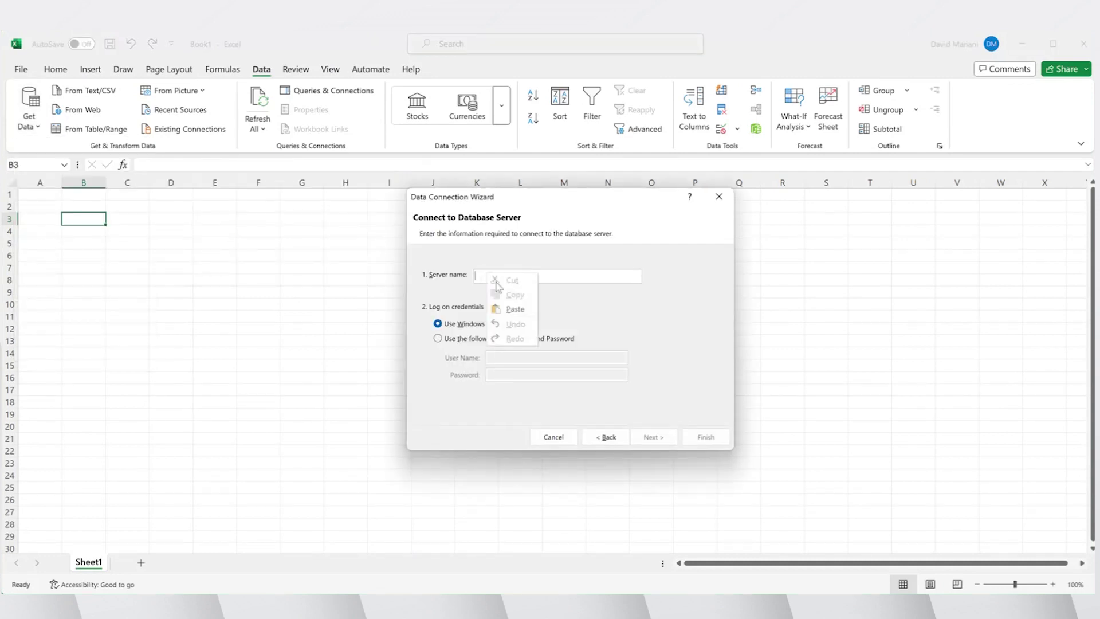
{"action": "left_click", "coordinate": [513, 311]}
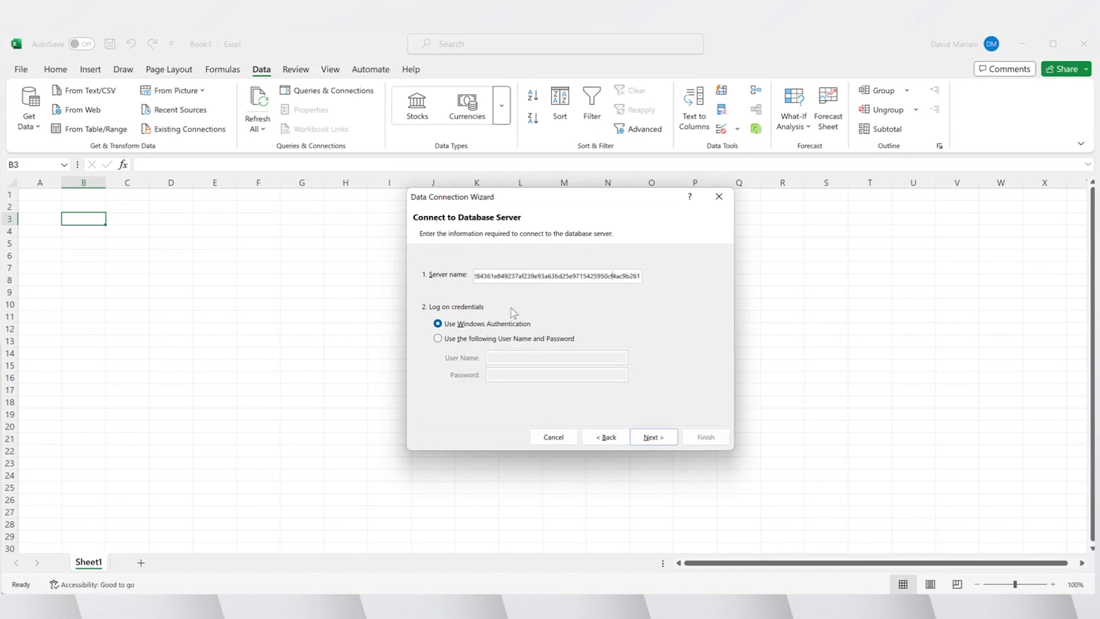
{"action": "key", "text": "Left"}
{"action": "key", "text": "Left"}
{"action": "key", "text": "Left"}
{"action": "key", "text": "Left"}
{"action": "key", "text": "Left"}
{"action": "key", "text": "Left"}
{"action": "key", "text": "Left"}
{"action": "key", "text": "Left"}
{"action": "key", "text": "Left"}
{"action": "key", "text": "Left"}
{"action": "key", "text": "Left"}
{"action": "key", "text": "Left"}
{"action": "key", "text": "Left"}
{"action": "key", "text": "Left"}
{"action": "key", "text": "Left"}
{"action": "key", "text": "Left"}
{"action": "key", "text": "Left"}
{"action": "key", "text": "Left"}
{"action": "key", "text": "Left"}
{"action": "key", "text": "Left"}
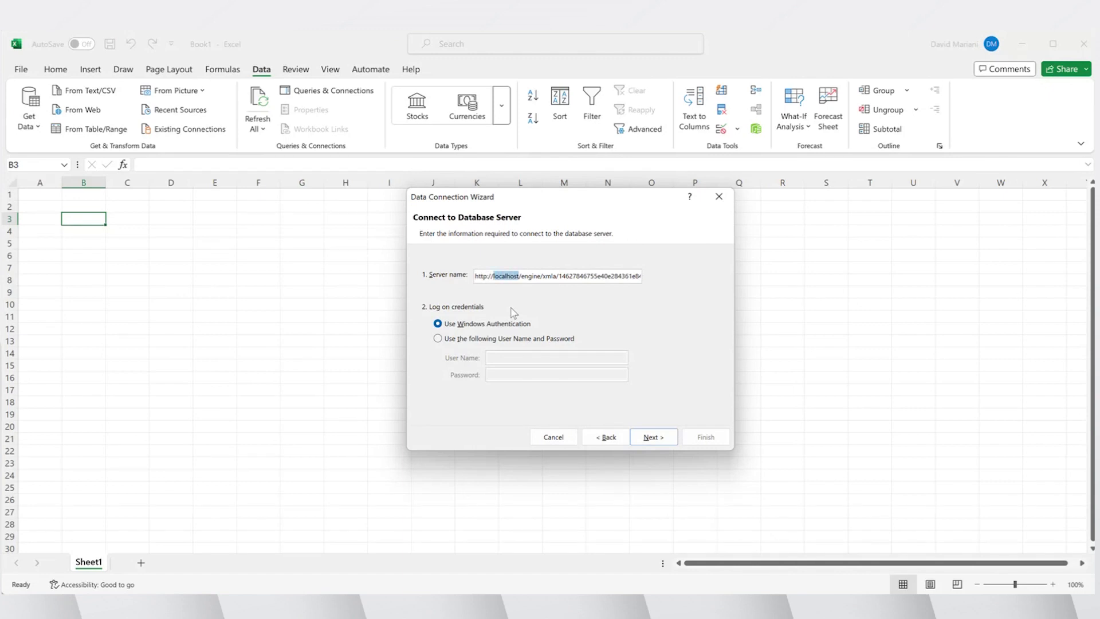
{"action": "type", "text": "atscale"}
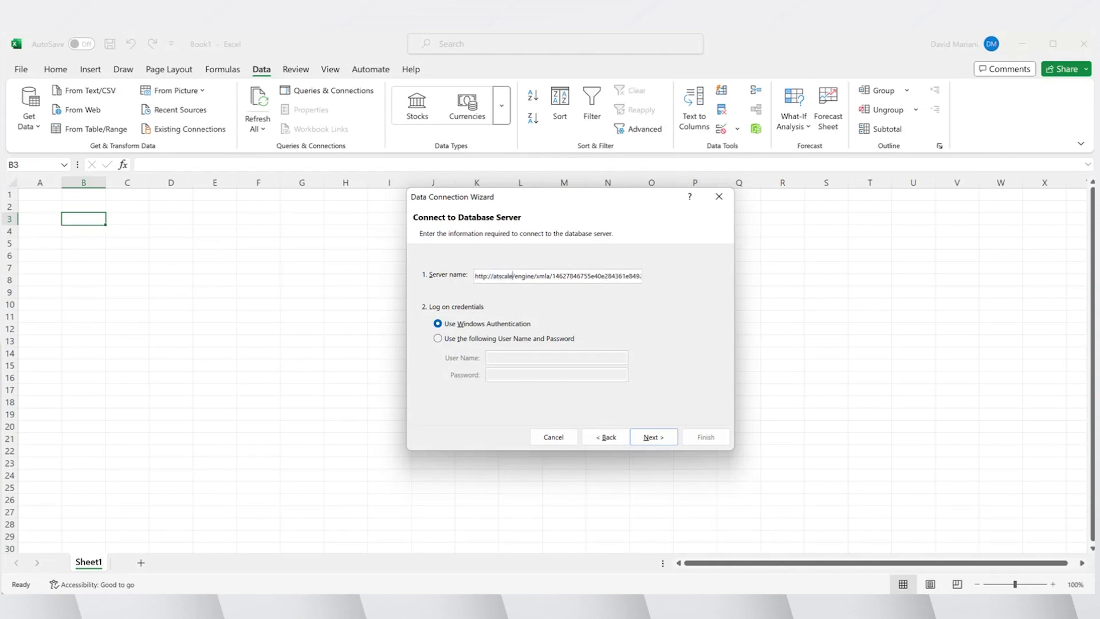
{"action": "left_click", "coordinate": [649, 438]}
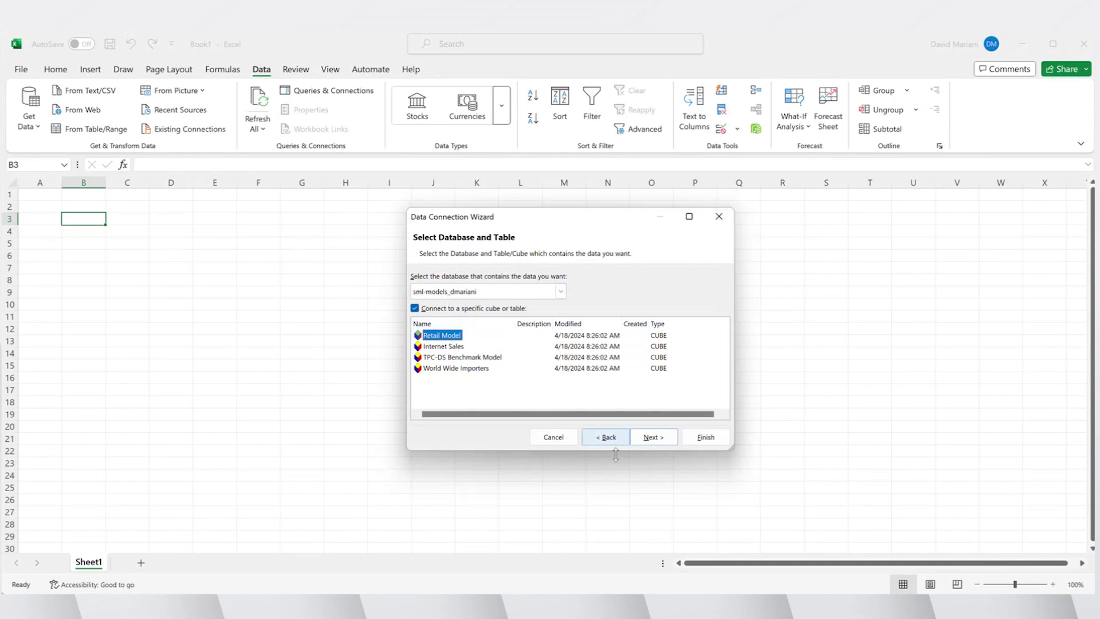
{"action": "left_click", "coordinate": [705, 437]}
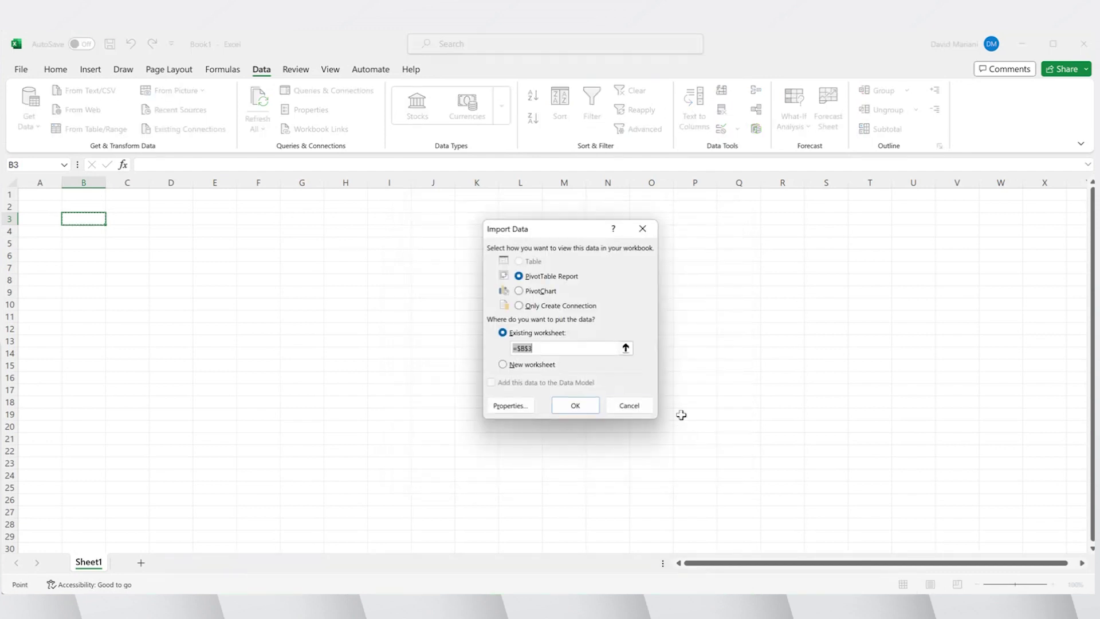
Place a PivotTable at B3 showing Sales Metrics Order Quantity by Geography City.
{"action": "left_click", "coordinate": [576, 401]}
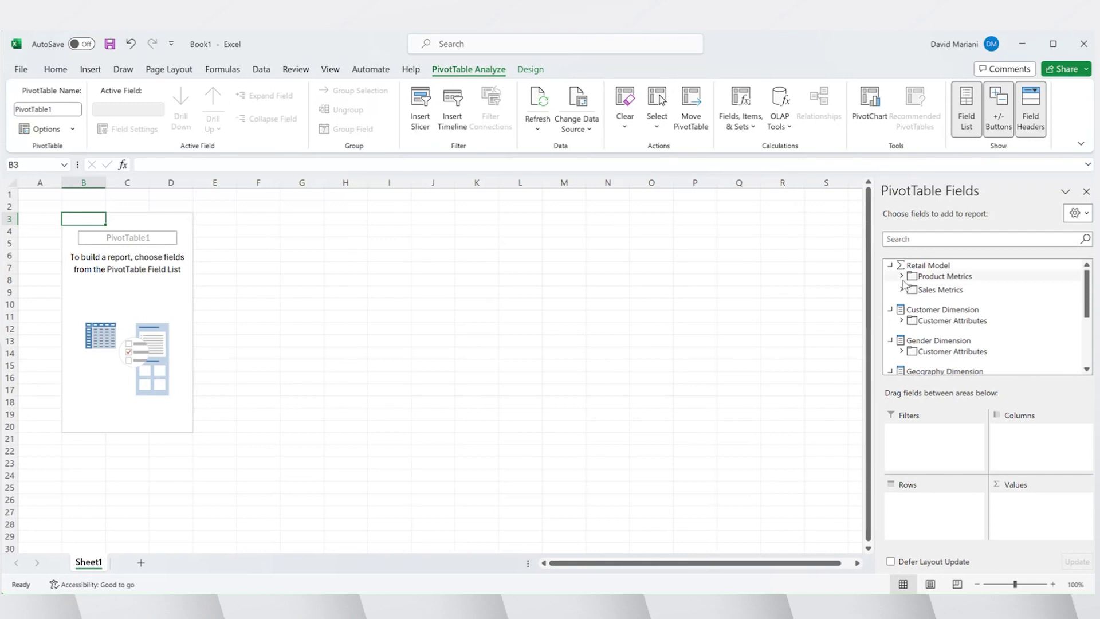
{"action": "left_click", "coordinate": [903, 290]}
{"action": "left_click", "coordinate": [923, 300]}
{"action": "scroll", "coordinate": [971, 330], "scroll_direction": "down", "scroll_amount": 2}
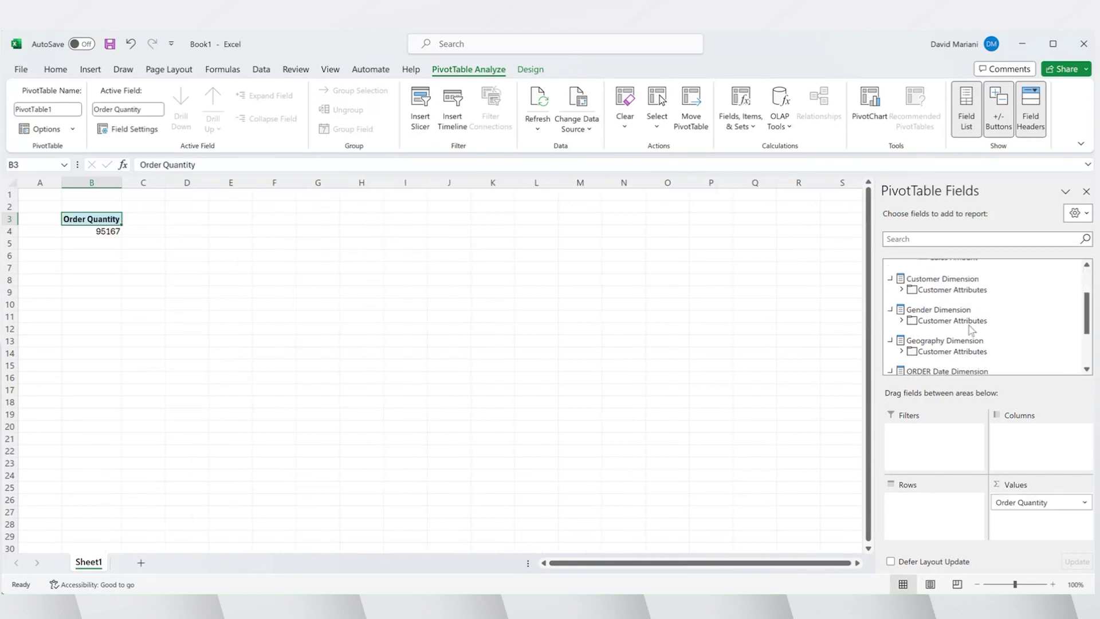
{"action": "left_click", "coordinate": [902, 321]}
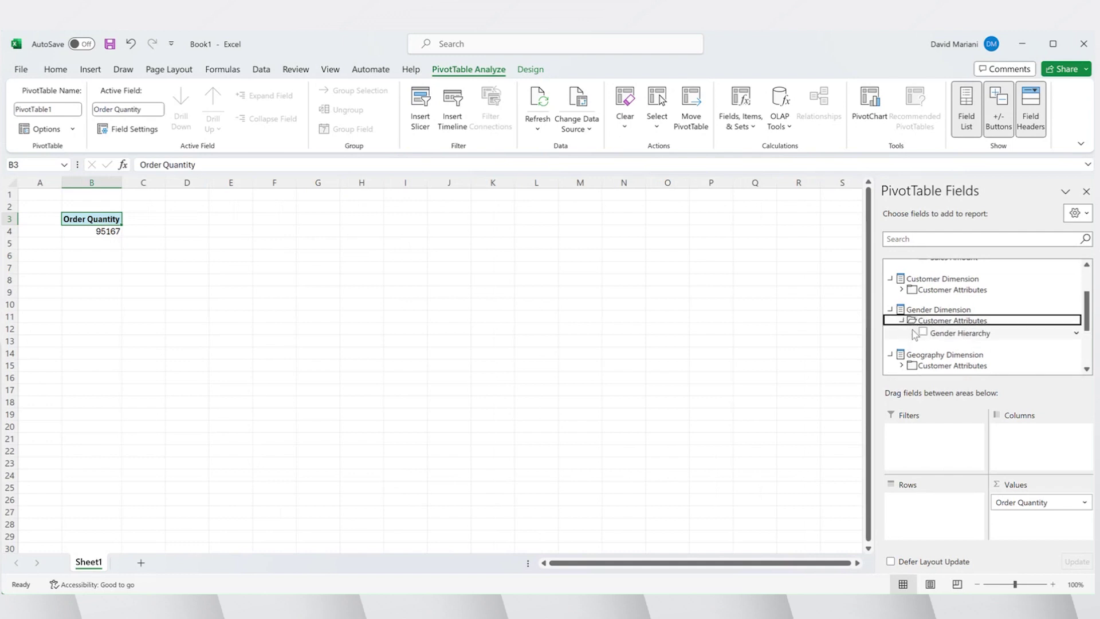
{"action": "left_click", "coordinate": [903, 321]}
{"action": "scroll", "coordinate": [904, 322], "scroll_direction": "down", "scroll_amount": 1}
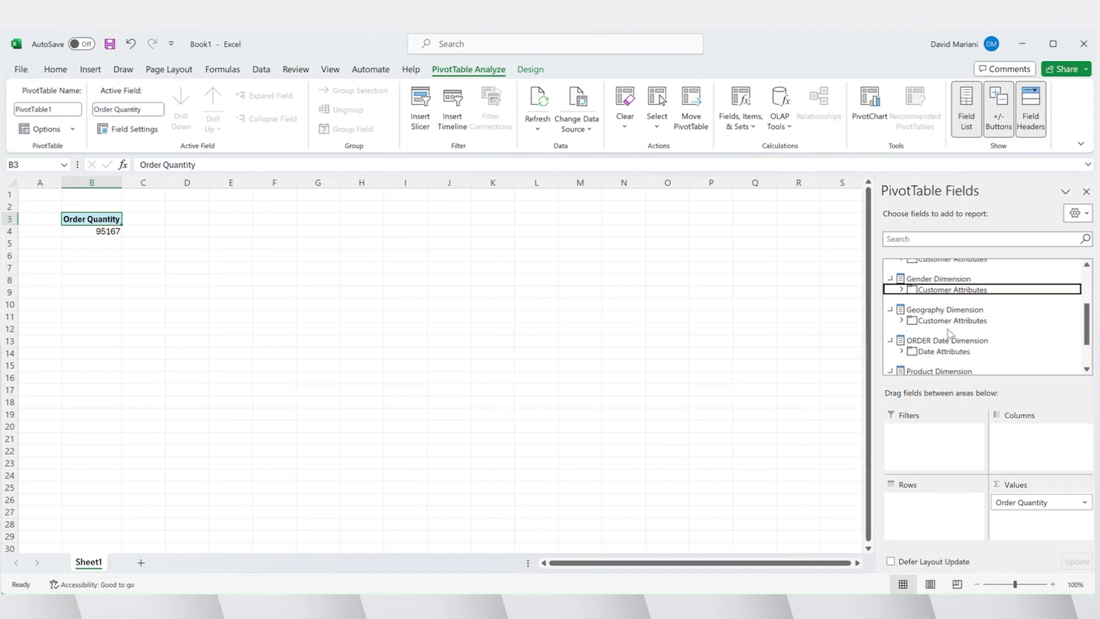
{"action": "left_click", "coordinate": [903, 321]}
{"action": "left_click", "coordinate": [923, 334]}
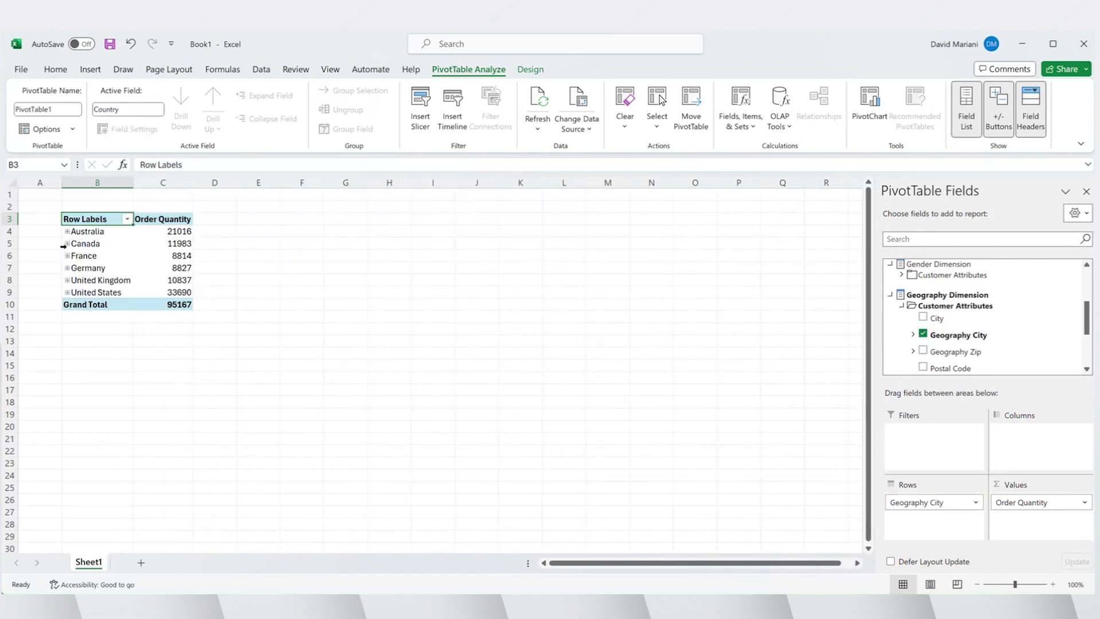
Expand Canada into its provinces and Alberta into its cities, then select France's 8814 in C10.
{"action": "left_click", "coordinate": [66, 243]}
{"action": "left_click", "coordinate": [67, 244]}
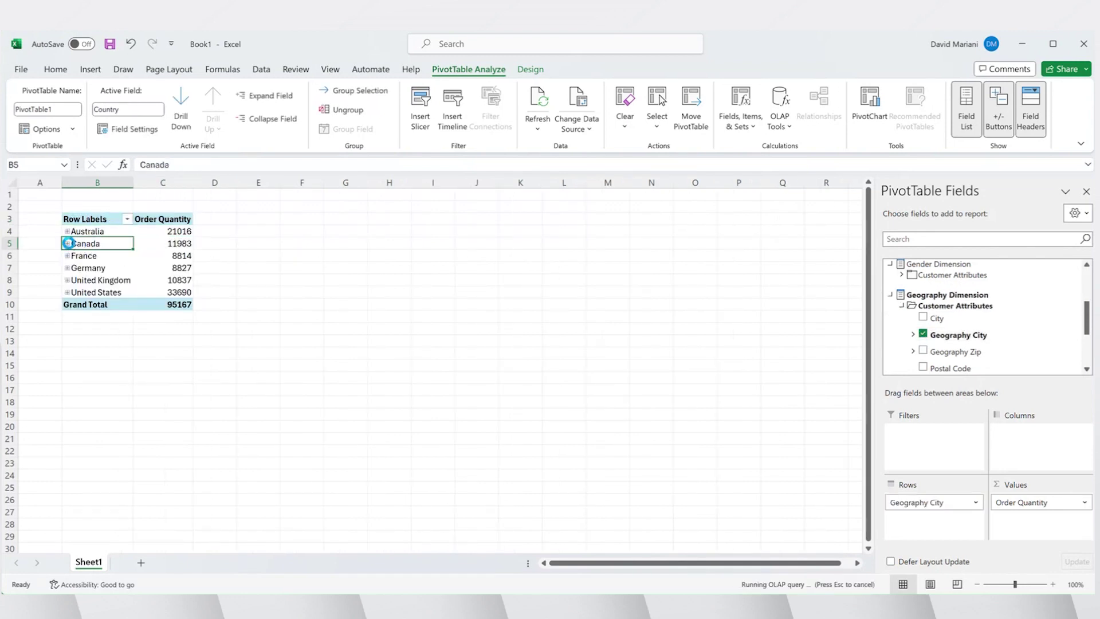
{"action": "left_click", "coordinate": [74, 256]}
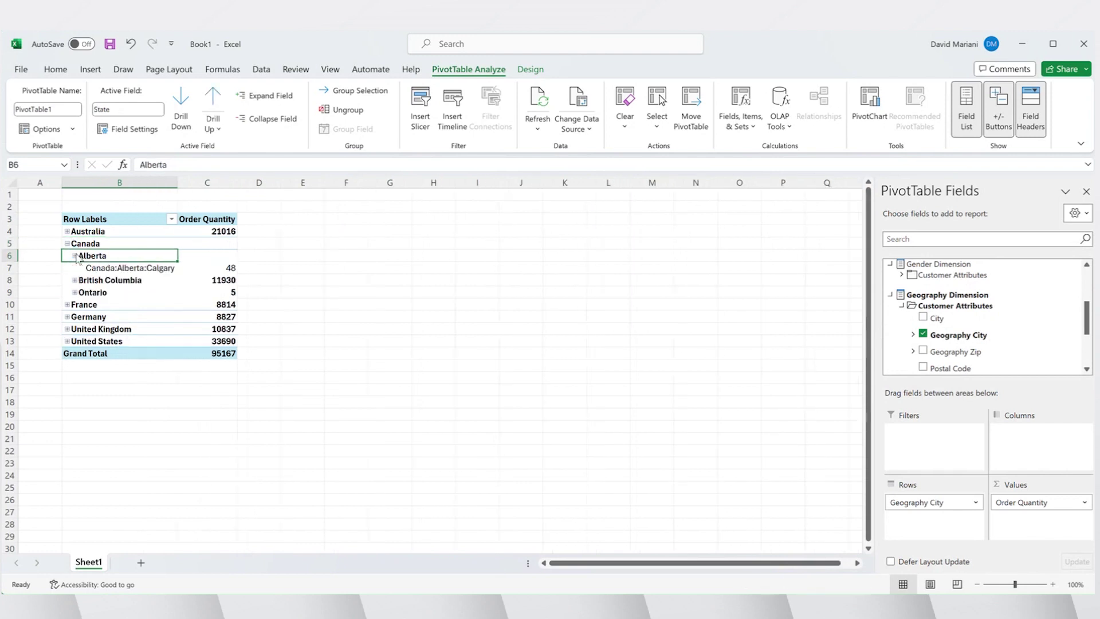
{"action": "left_click", "coordinate": [181, 304]}
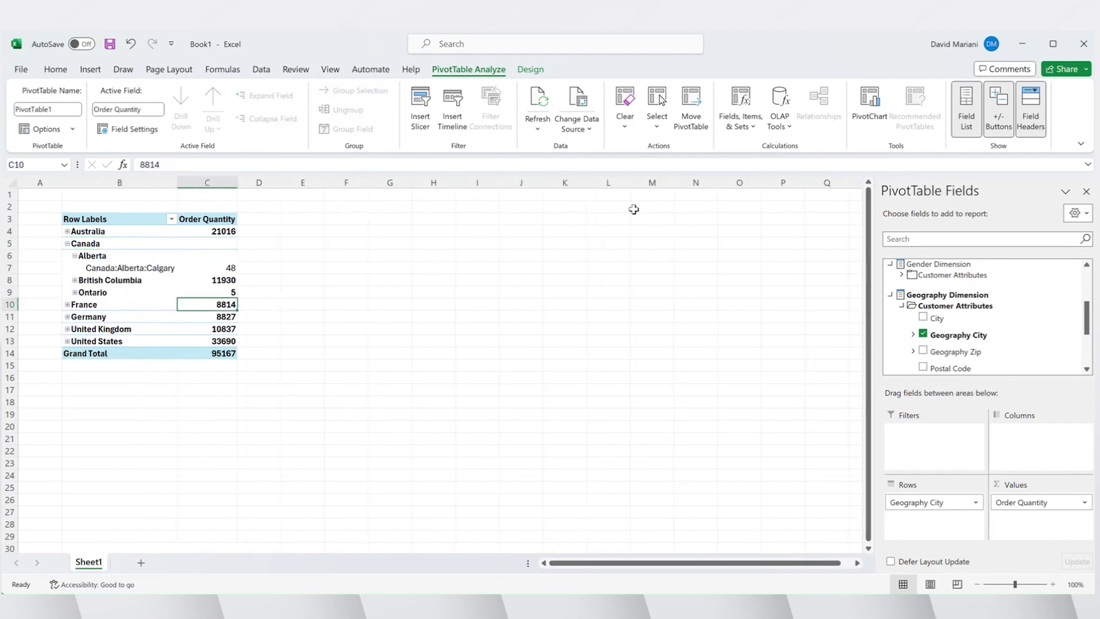
{"action": "left_click", "coordinate": [774, 132]}
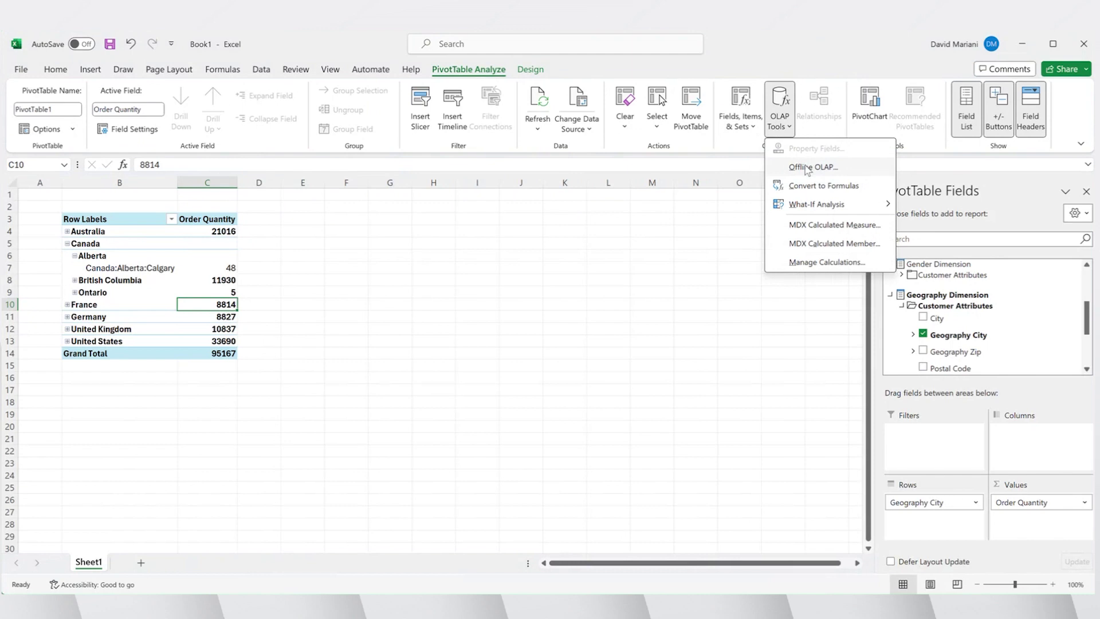
Convert the PivotTable to CUBEVALUE formulas and move 8814, 33690, 10837 to H4, L13, L6.
{"action": "left_click", "coordinate": [806, 188]}
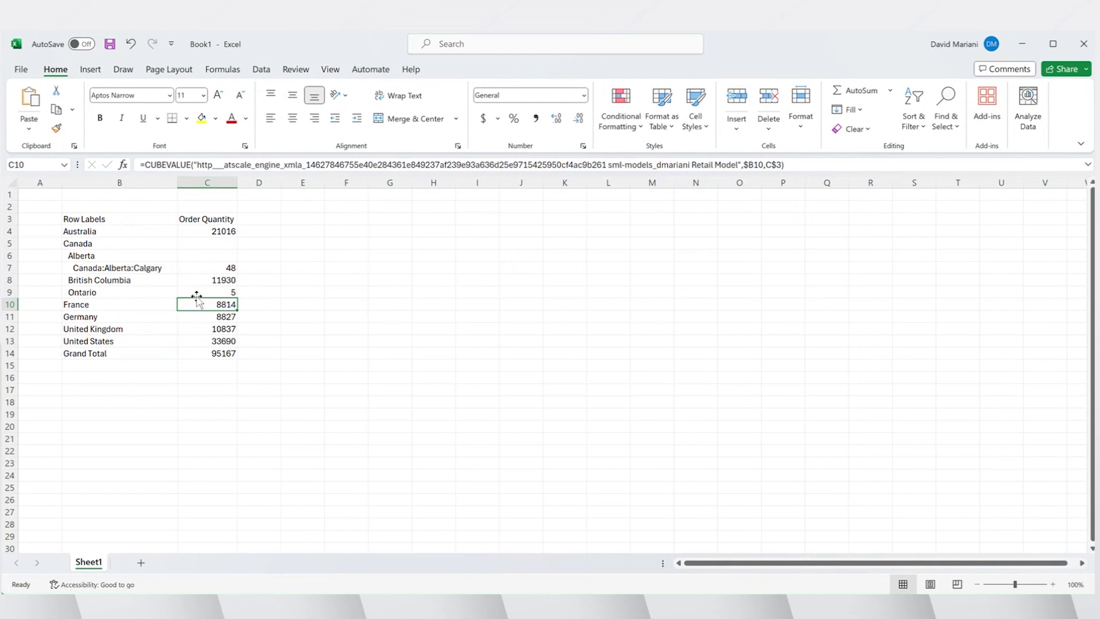
{"action": "left_click_drag", "start_coordinate": [197, 298], "coordinate": [432, 227]}
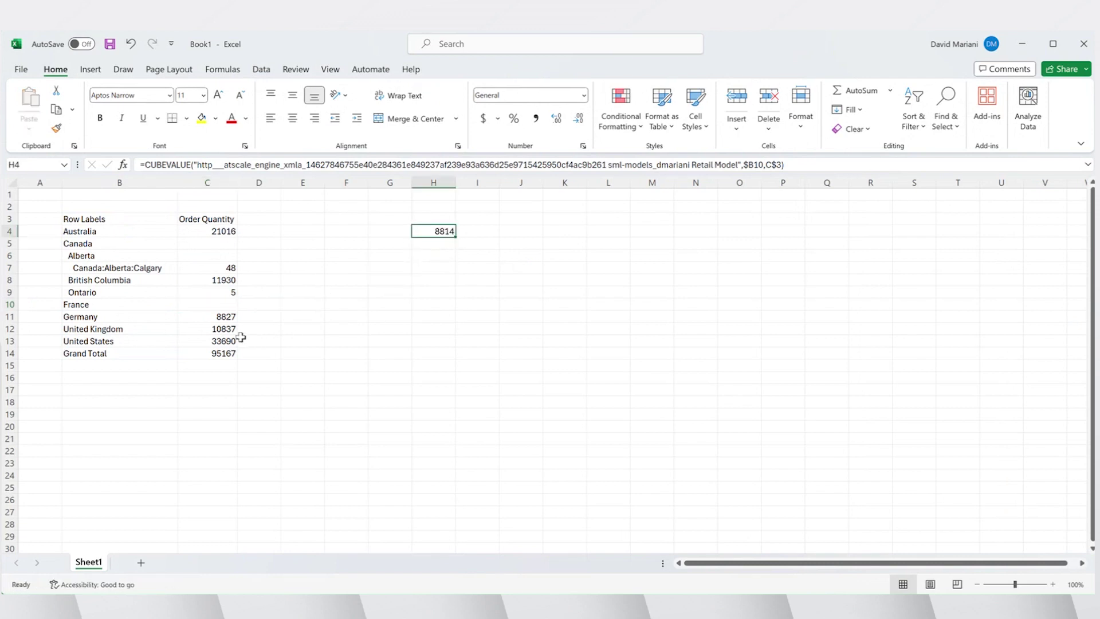
{"action": "left_click", "coordinate": [201, 339]}
{"action": "left_click_drag", "start_coordinate": [191, 337], "coordinate": [619, 343]}
{"action": "left_click", "coordinate": [233, 327]}
{"action": "left_click_drag", "start_coordinate": [234, 326], "coordinate": [615, 262]}
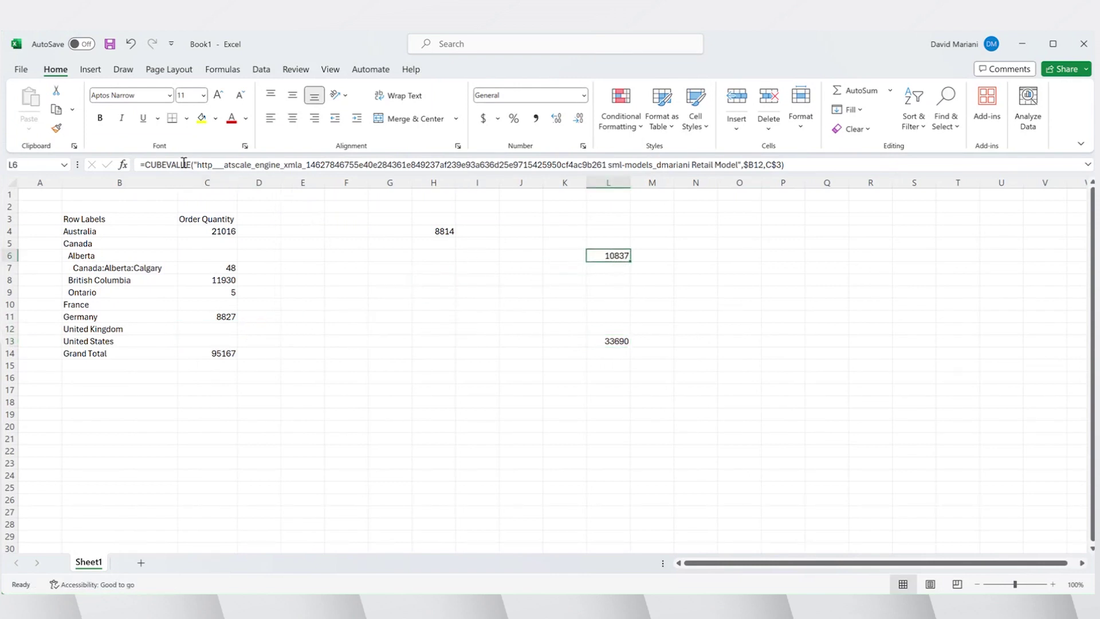
Refresh all workbook data from the AtScale cube.
{"action": "left_click", "coordinate": [261, 69]}
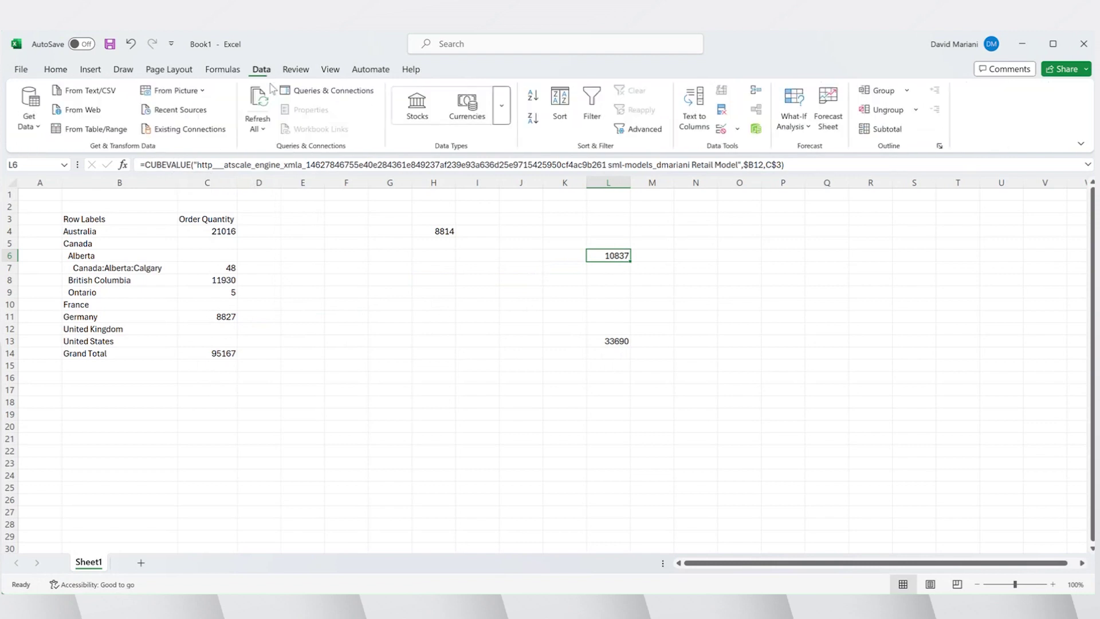
{"action": "left_click", "coordinate": [258, 128]}
{"action": "left_click", "coordinate": [276, 152]}
In Power BI Desktop, choose Analysis Services as the data source.
{"action": "mouse_move", "coordinate": [805, 613]}
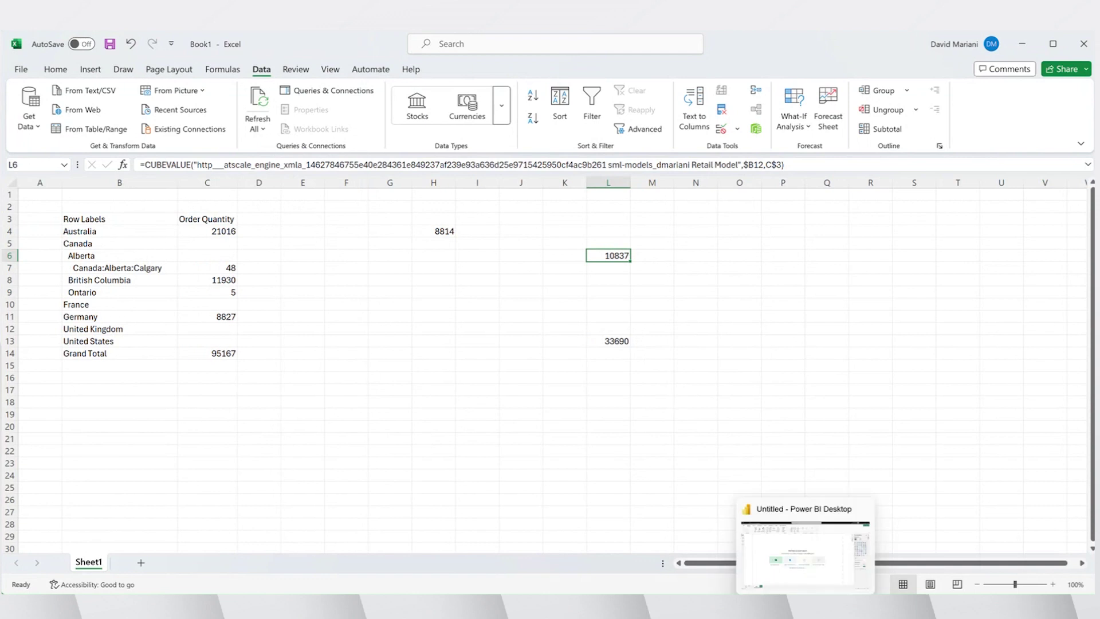
{"action": "left_click", "coordinate": [811, 572]}
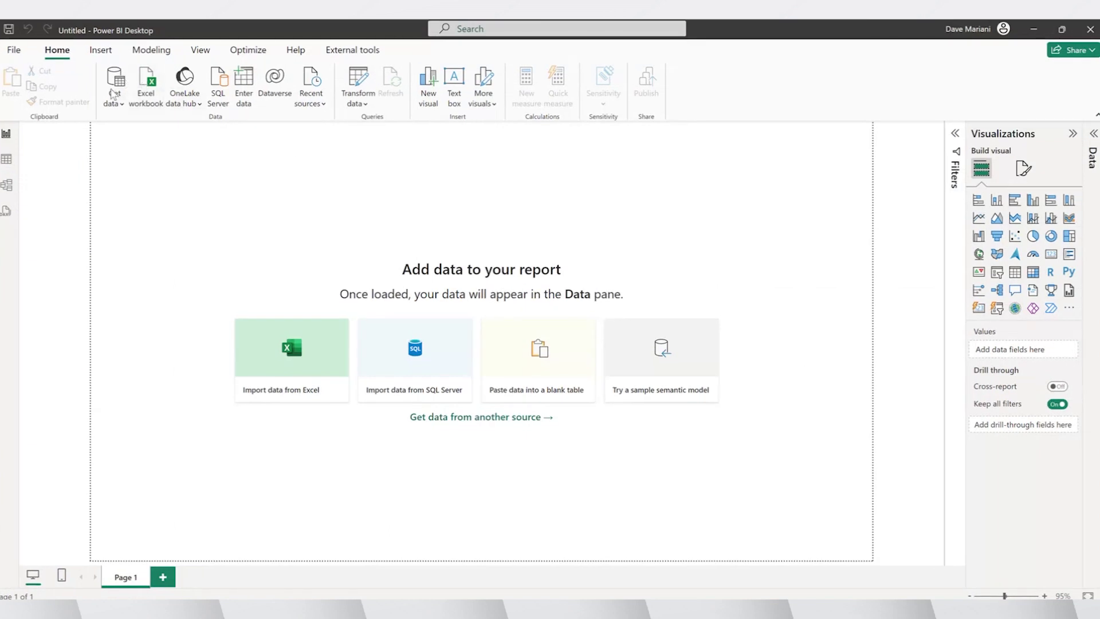
{"action": "left_click", "coordinate": [113, 94]}
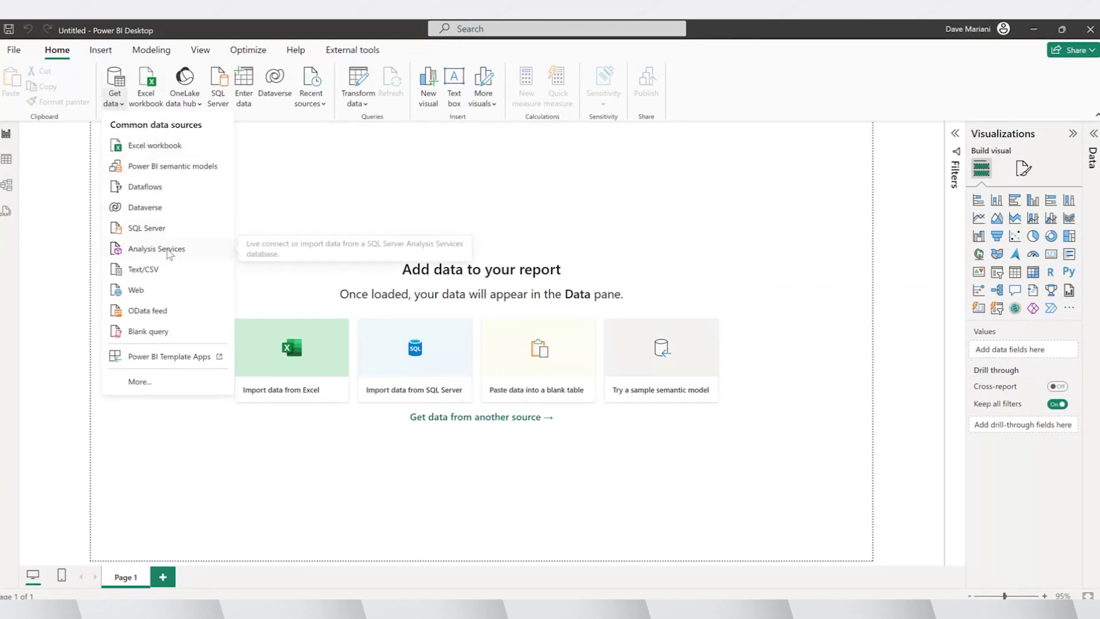
{"action": "left_click", "coordinate": [170, 251]}
{"action": "left_click", "coordinate": [239, 247]}
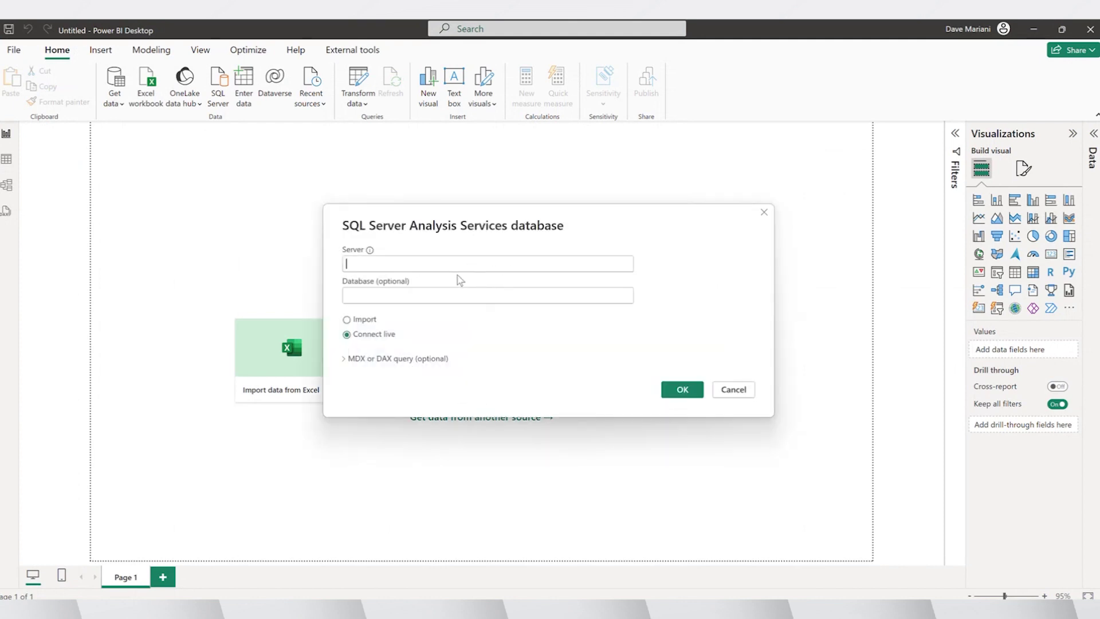
Set Server to the pasted XMLA URL with localhost replaced by atscale, and connect live with current Windows credentials.
{"action": "right_click", "coordinate": [428, 265]}
{"action": "left_click", "coordinate": [457, 337]}
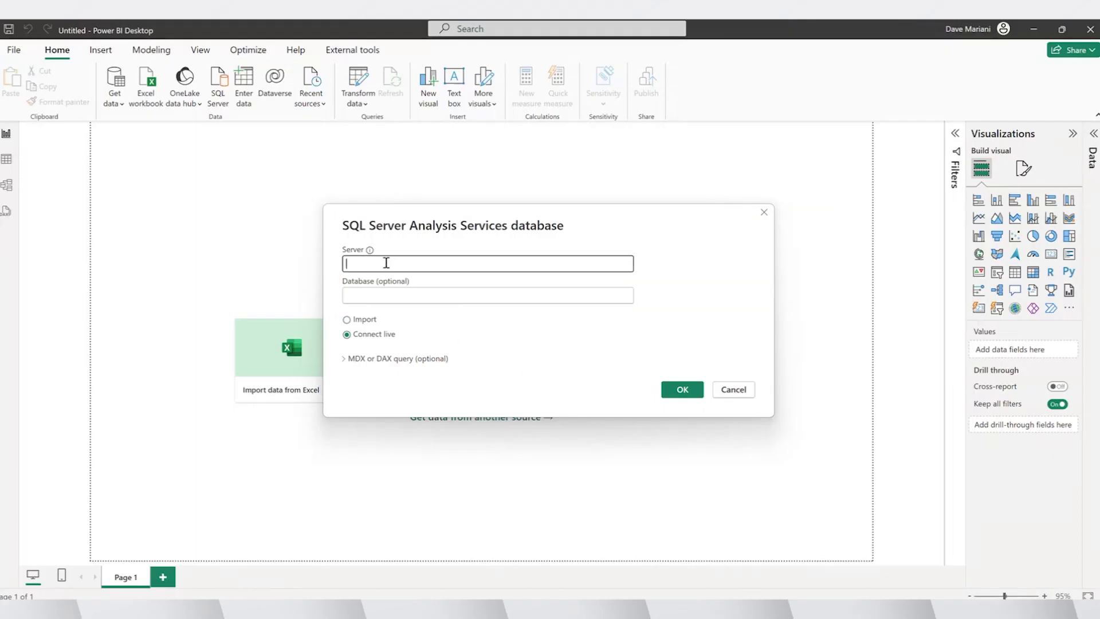
{"action": "right_click", "coordinate": [387, 264]}
{"action": "left_click", "coordinate": [417, 318]}
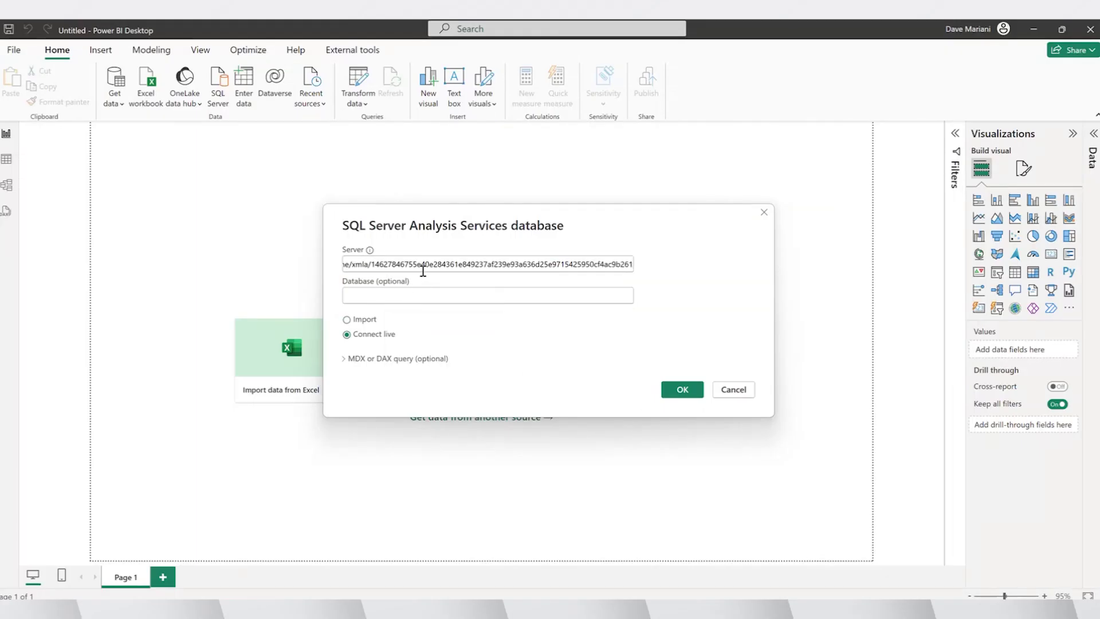
{"action": "left_click", "coordinate": [422, 267]}
{"action": "double_click", "coordinate": [391, 263]}
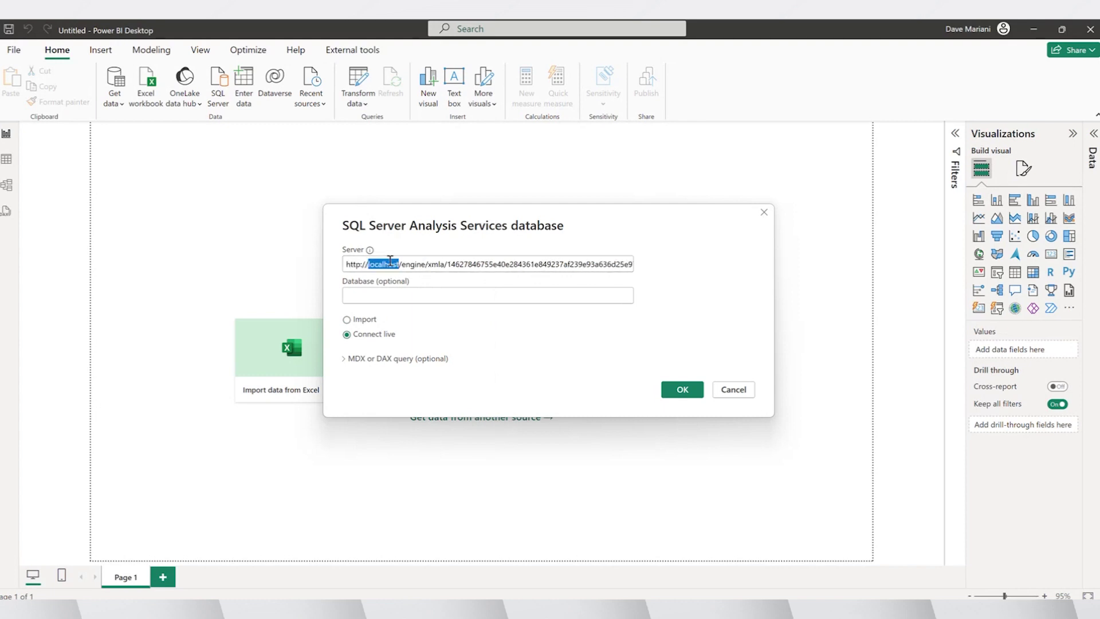
{"action": "type", "text": "atscale"}
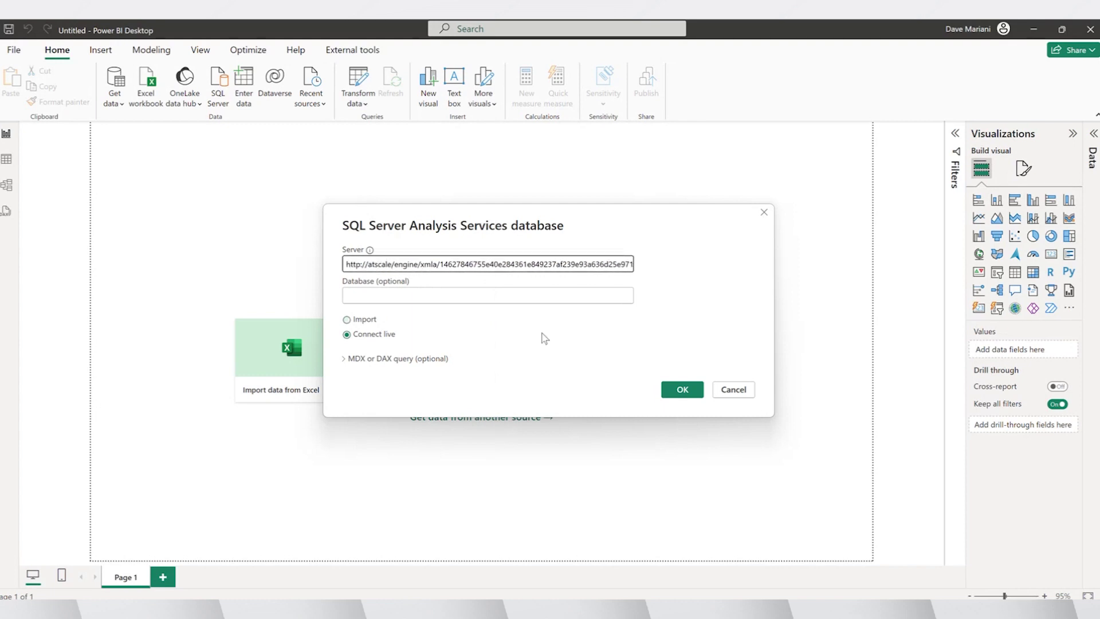
{"action": "left_click", "coordinate": [688, 391]}
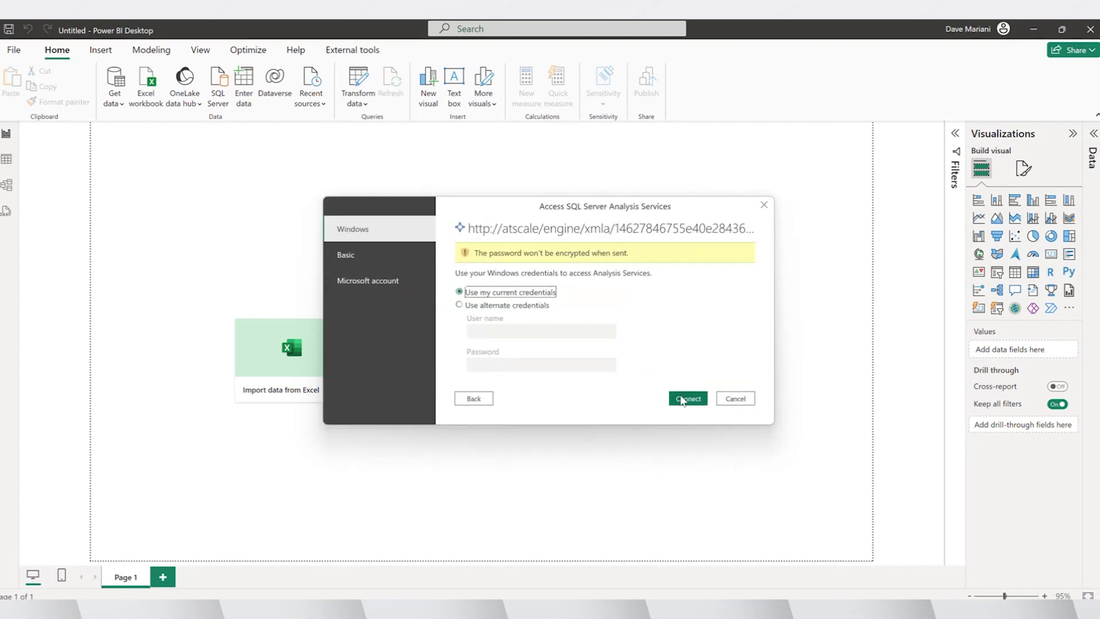
{"action": "left_click", "coordinate": [682, 400]}
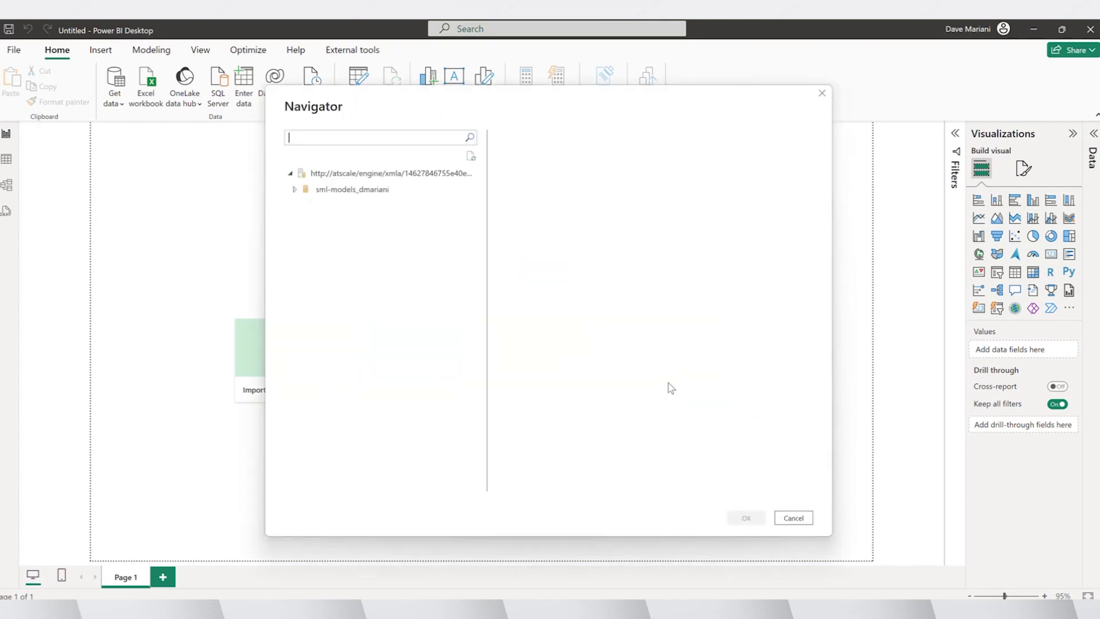
Load the Retail Model from the catalog in Navigator, dismissing the catalog error.
{"action": "left_click", "coordinate": [294, 191]}
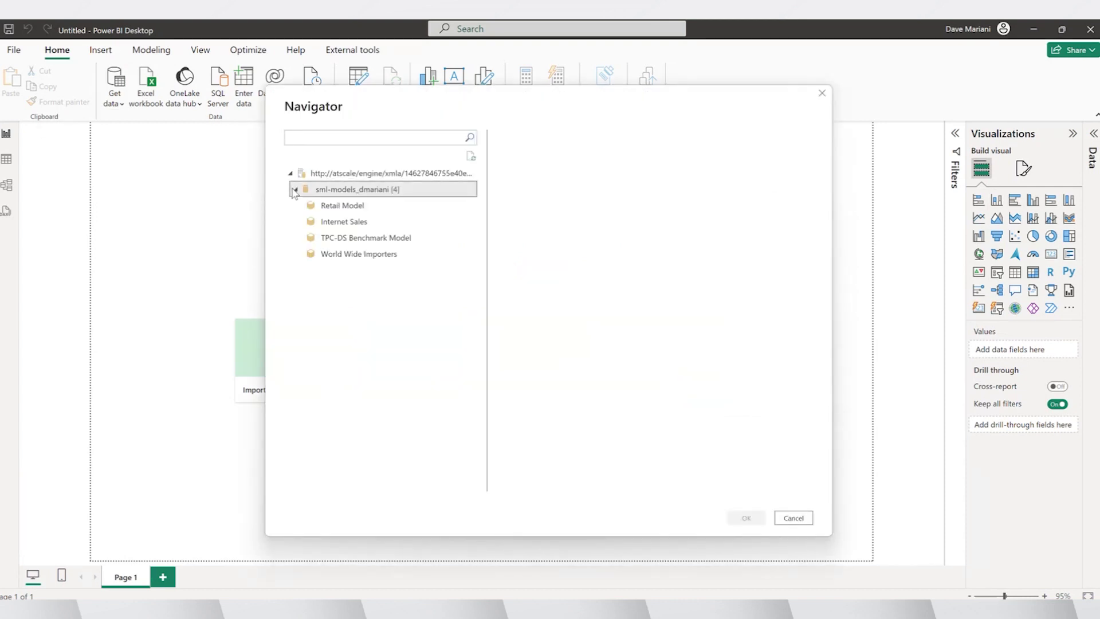
{"action": "left_click", "coordinate": [343, 208]}
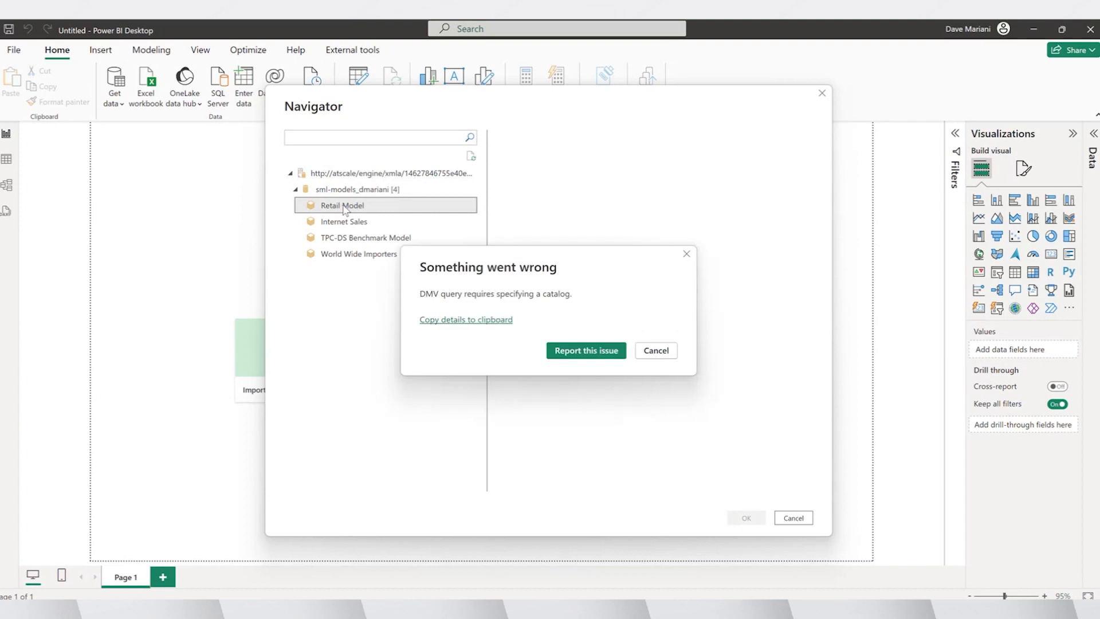
{"action": "left_click", "coordinate": [656, 351]}
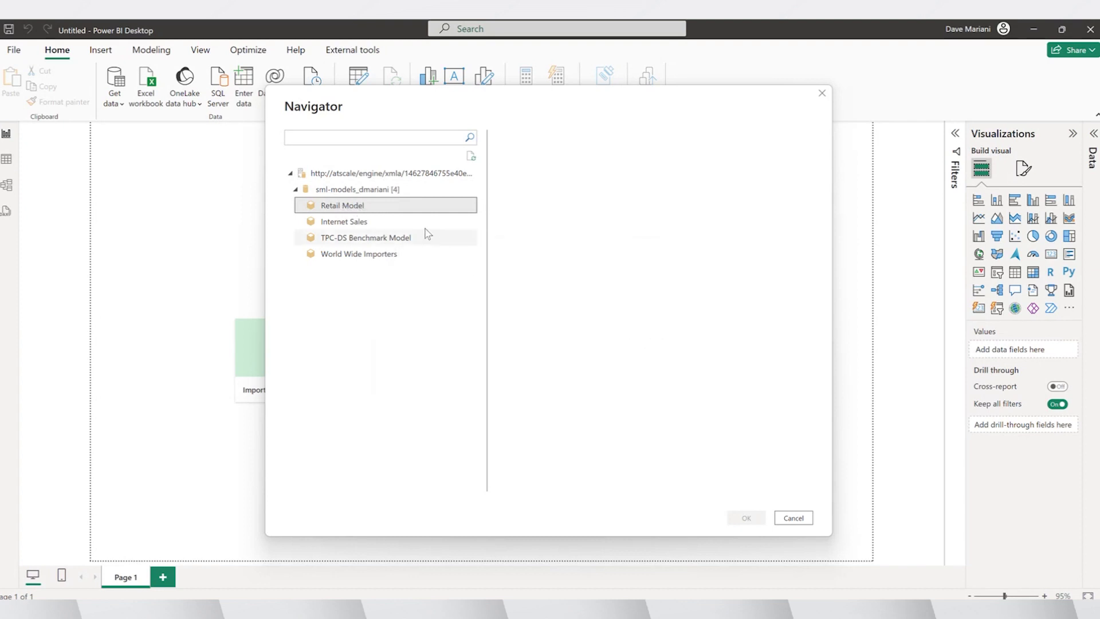
{"action": "double_click", "coordinate": [369, 209]}
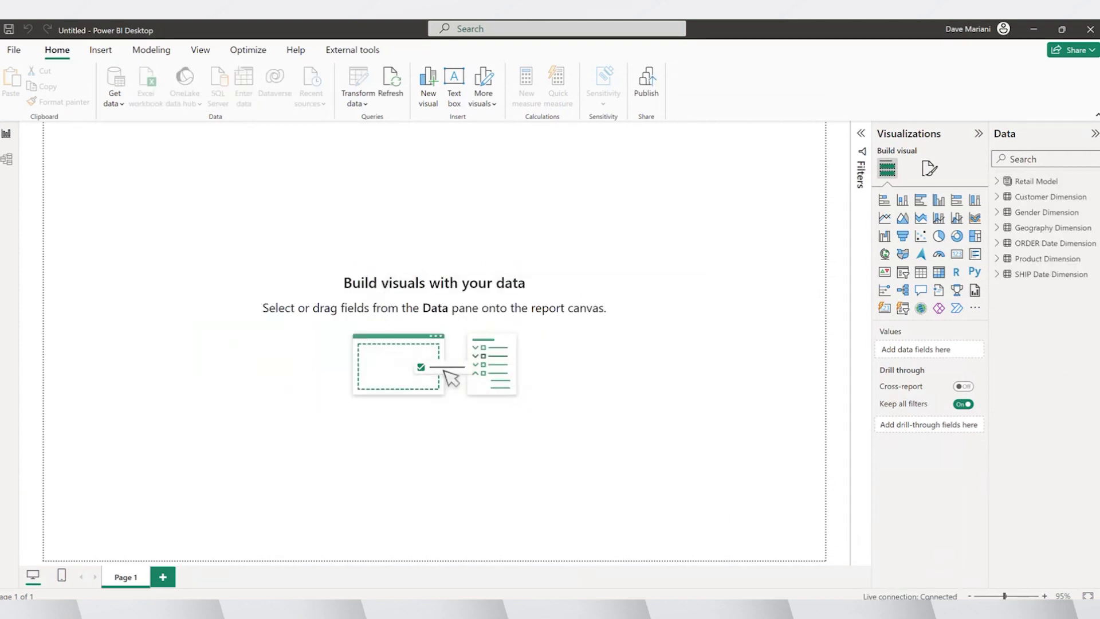
Create a chart of Sales Metrics Order Quantity from the widened Data pane.
{"action": "left_click_drag", "start_coordinate": [988, 500], "coordinate": [926, 487]}
{"action": "left_click", "coordinate": [935, 181]}
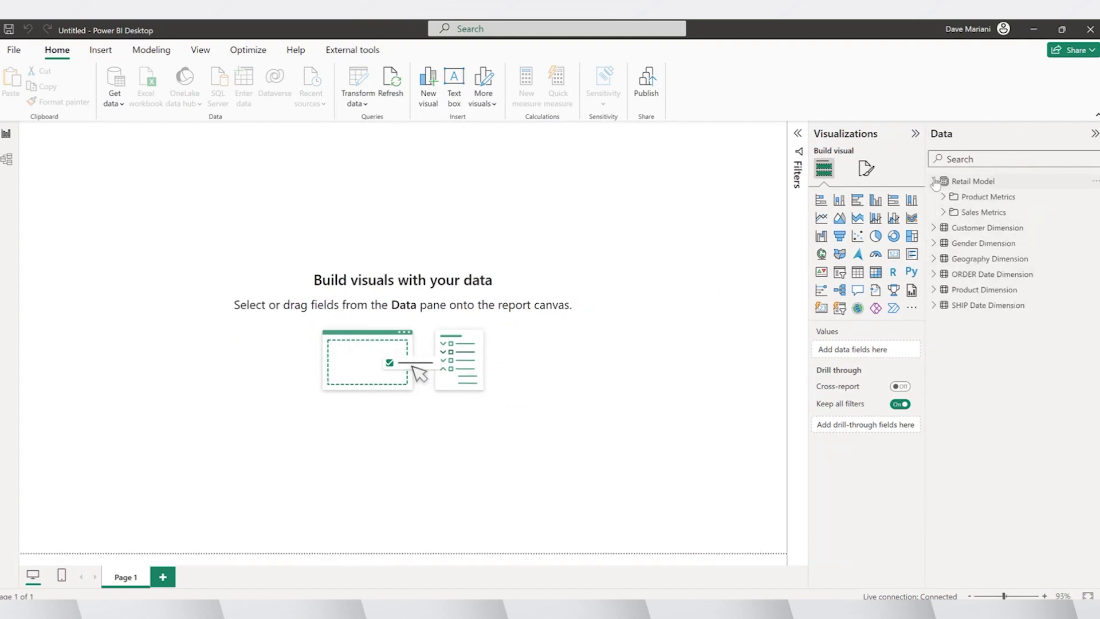
{"action": "left_click", "coordinate": [944, 213]}
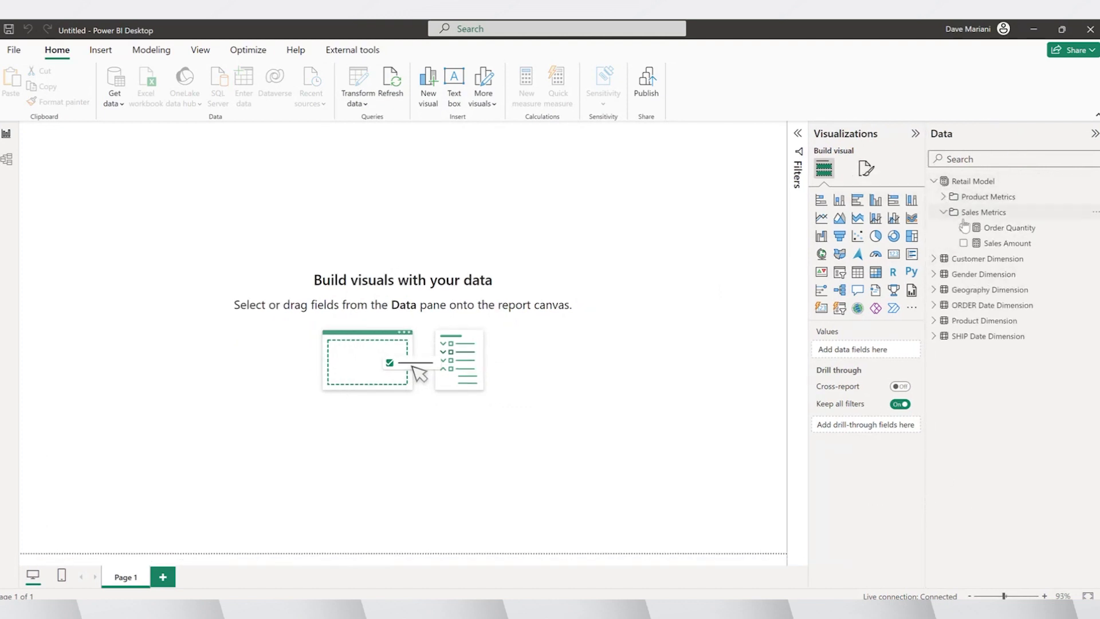
{"action": "left_click", "coordinate": [964, 229]}
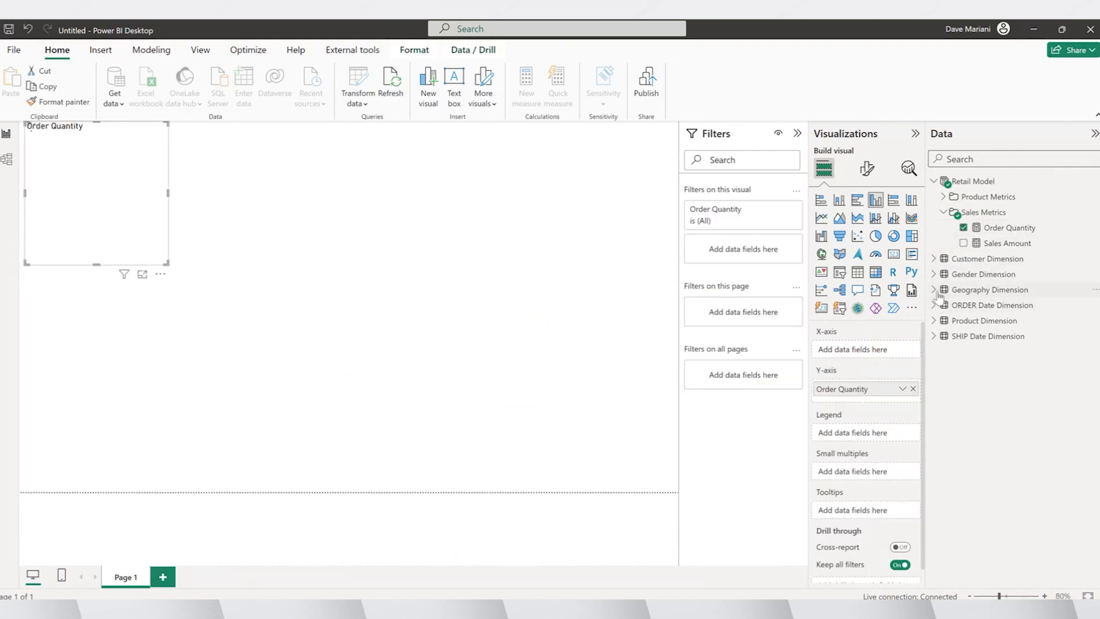
Break the chart down by Product Hierarchy's Product category and view it briefly in focus mode.
{"action": "left_click", "coordinate": [935, 322]}
{"action": "left_click", "coordinate": [943, 337]}
{"action": "left_click", "coordinate": [952, 352]}
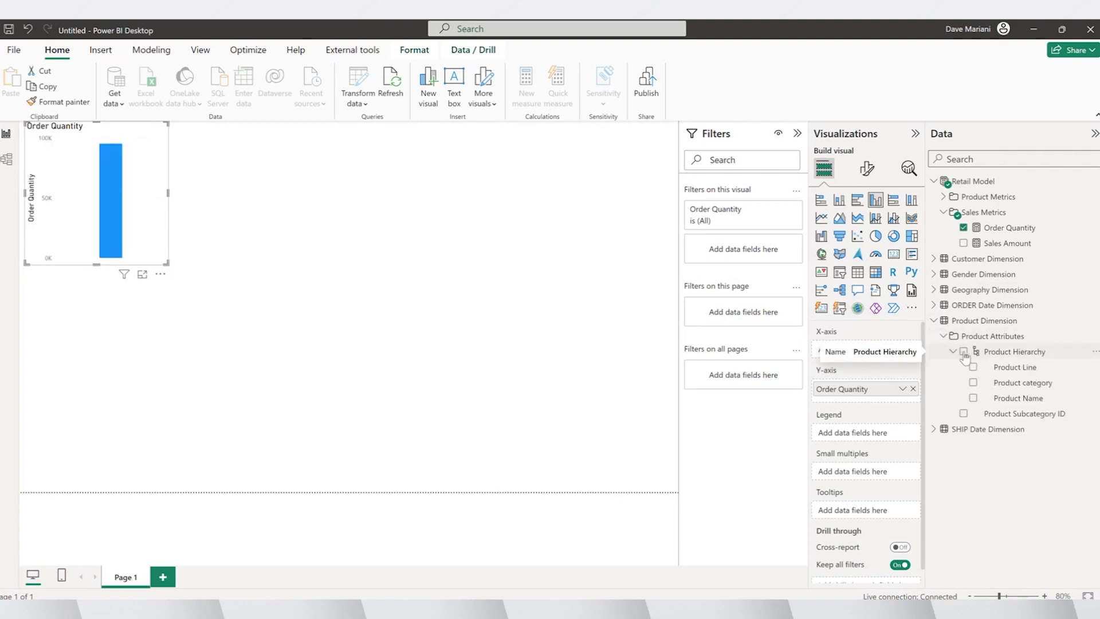
{"action": "left_click", "coordinate": [974, 382]}
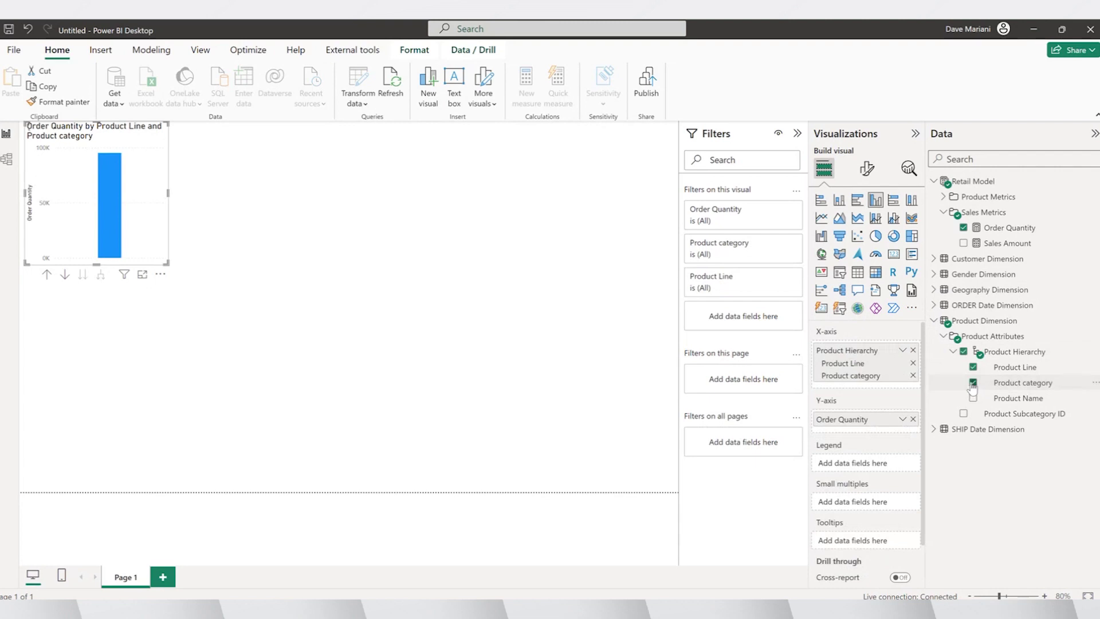
{"action": "left_click", "coordinate": [142, 275]}
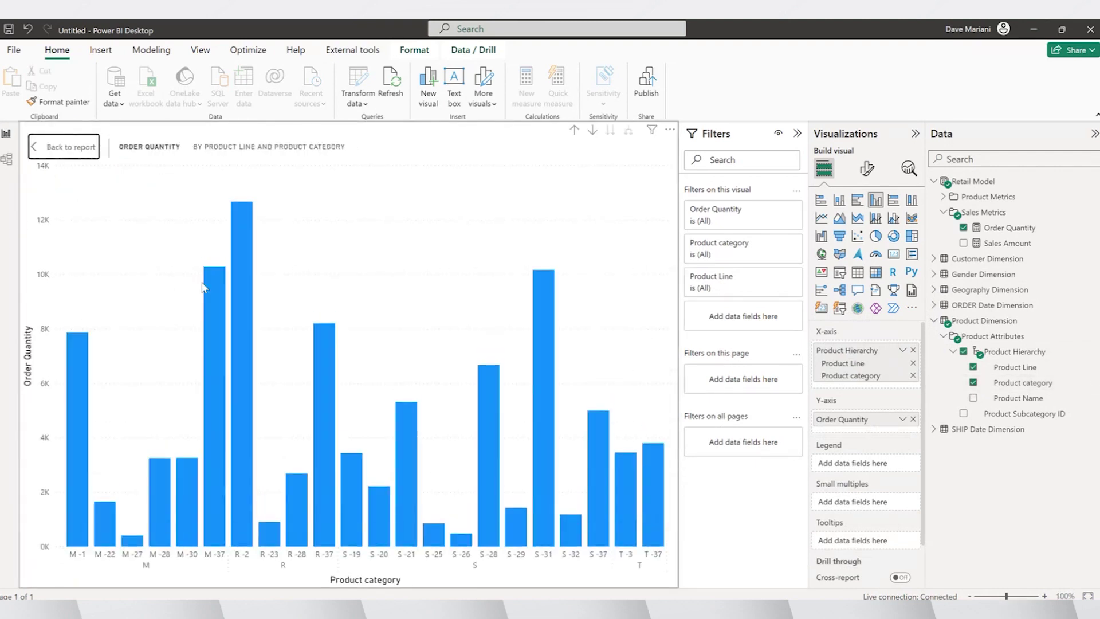
{"action": "mouse_move", "coordinate": [214, 287]}
{"action": "left_click", "coordinate": [63, 147]}
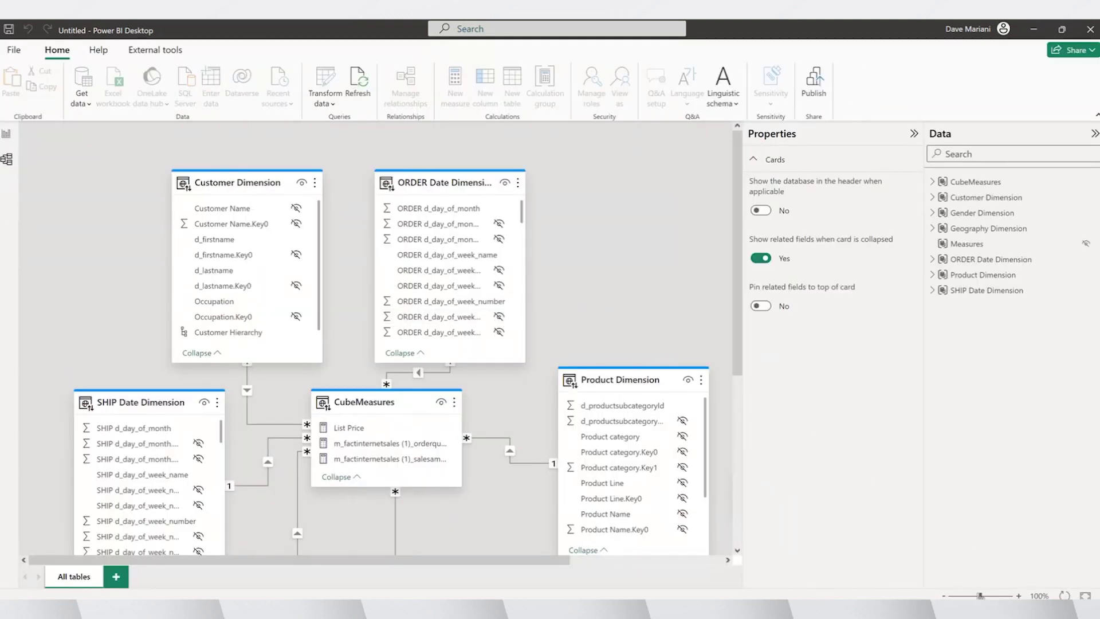
Zoom the Model view out to show every Retail Model table, then return to Report view.
{"action": "key", "text": "ctrl+minus"}
{"action": "left_click_drag", "start_coordinate": [979, 596], "coordinate": [963, 596]}
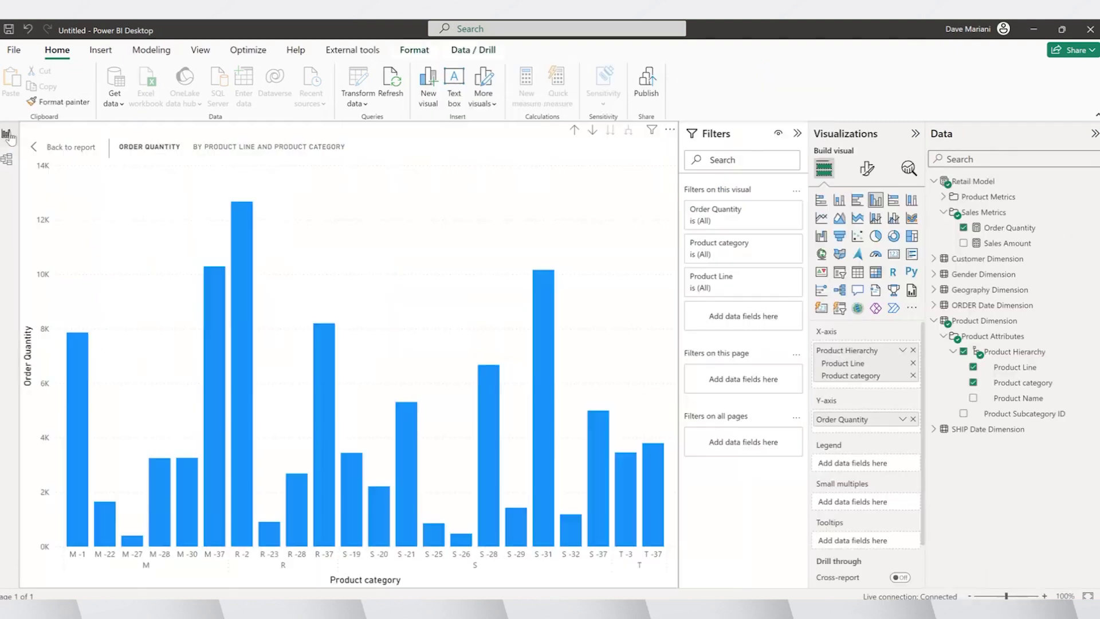
{"action": "left_click", "coordinate": [7, 136]}
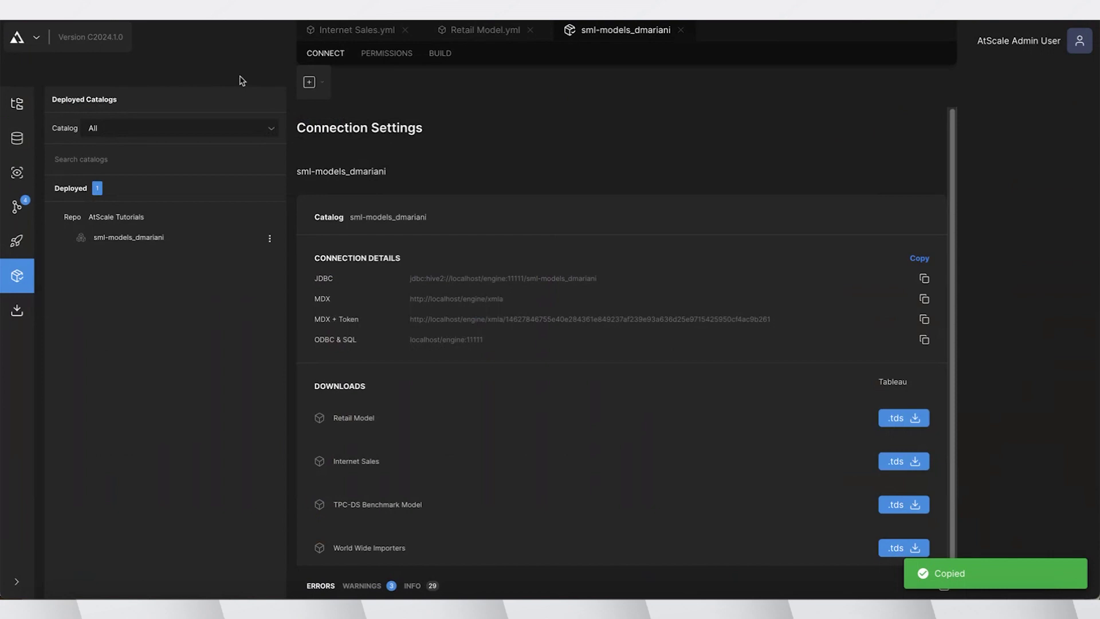
Inspect the latest query's details and inbound SQL on the Queries page, then go to Aggregates.
{"action": "left_click", "coordinate": [38, 45]}
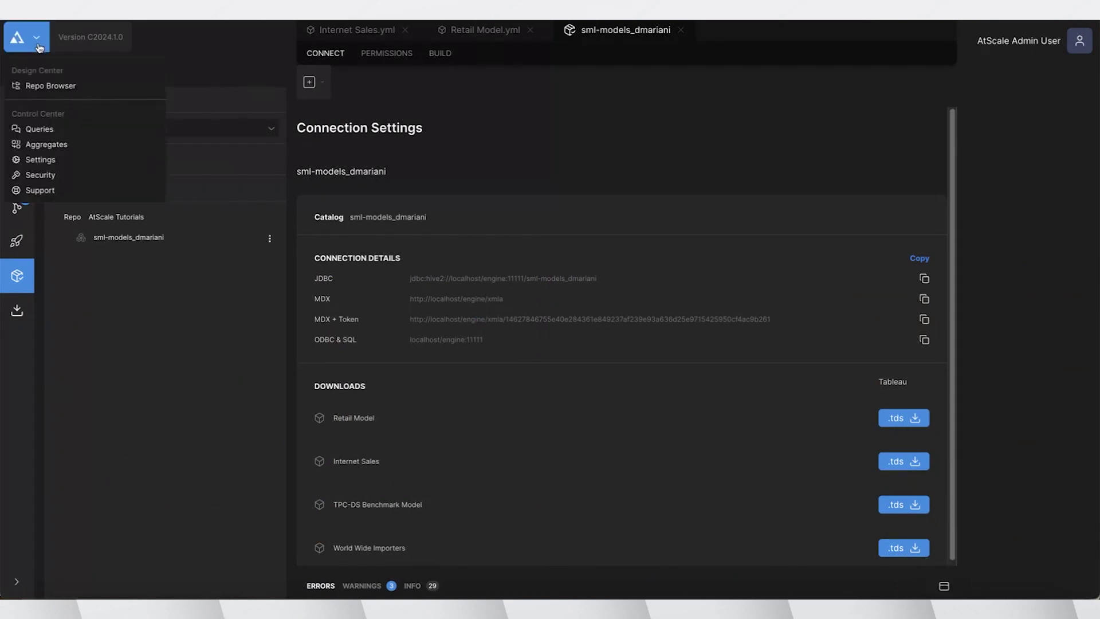
{"action": "left_click", "coordinate": [35, 128]}
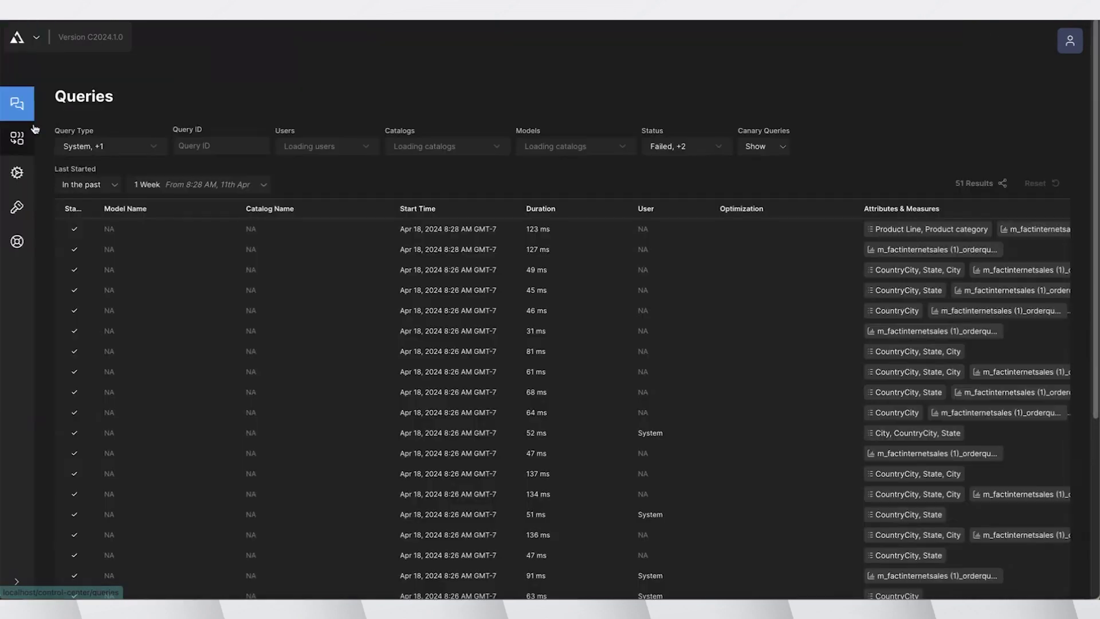
{"action": "left_click", "coordinate": [456, 230]}
{"action": "scroll", "coordinate": [778, 490], "scroll_direction": "down", "scroll_amount": 5}
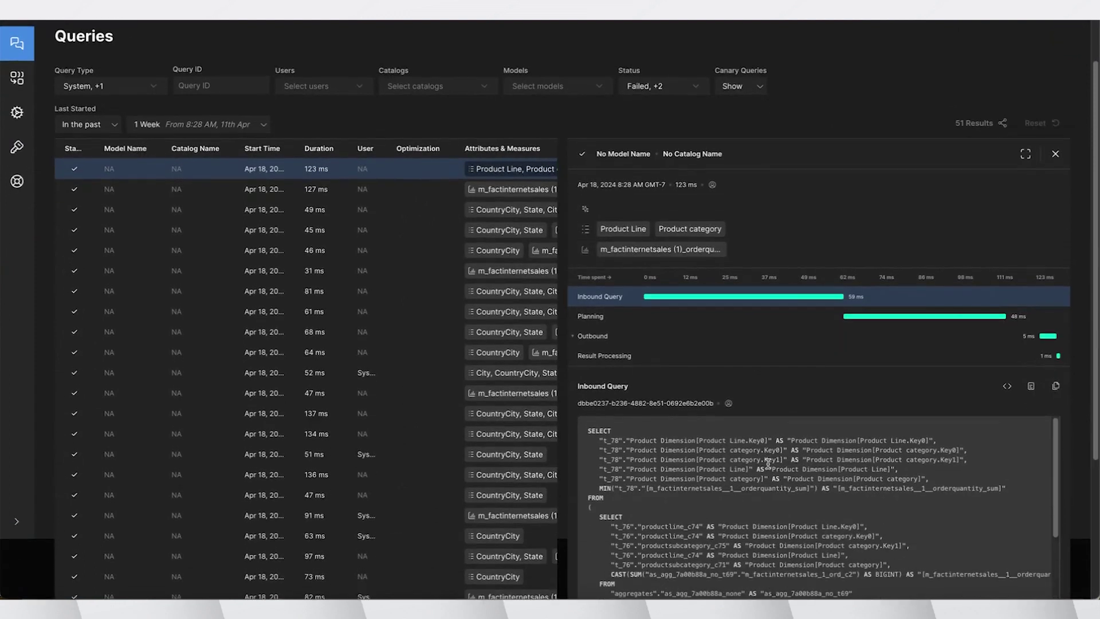
{"action": "scroll", "coordinate": [768, 463], "scroll_direction": "up", "scroll_amount": 4}
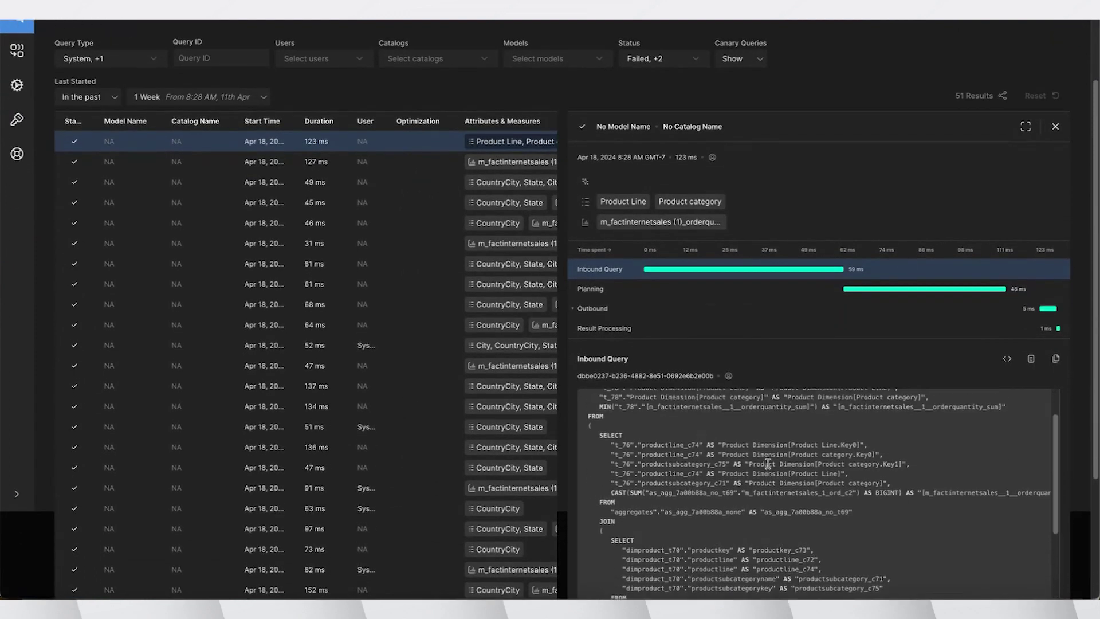
{"action": "scroll", "coordinate": [279, 199], "scroll_direction": "up", "scroll_amount": 5}
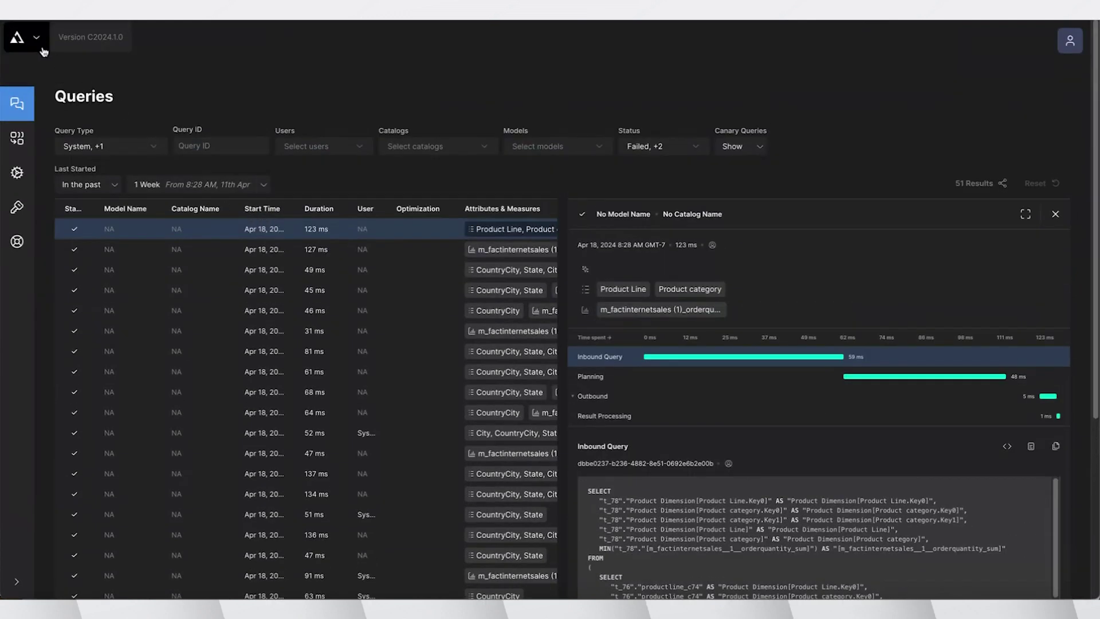
{"action": "left_click", "coordinate": [26, 36]}
{"action": "left_click", "coordinate": [45, 144]}
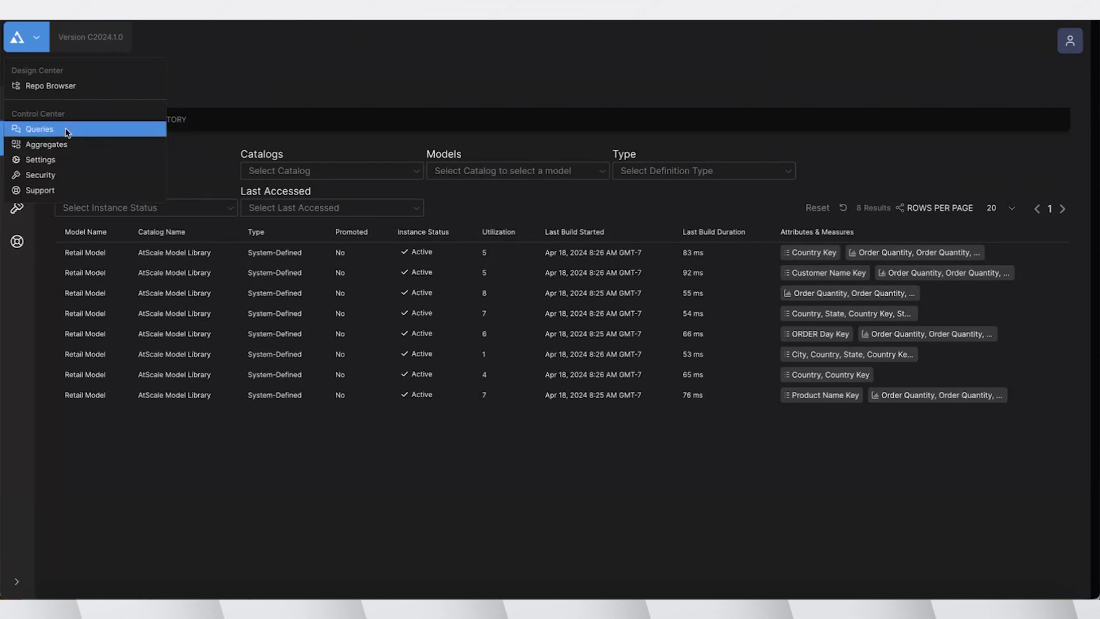
Open Retail Model.yml in the Repo Browser and show it as YAML in the Text Editor.
{"action": "left_click", "coordinate": [67, 87]}
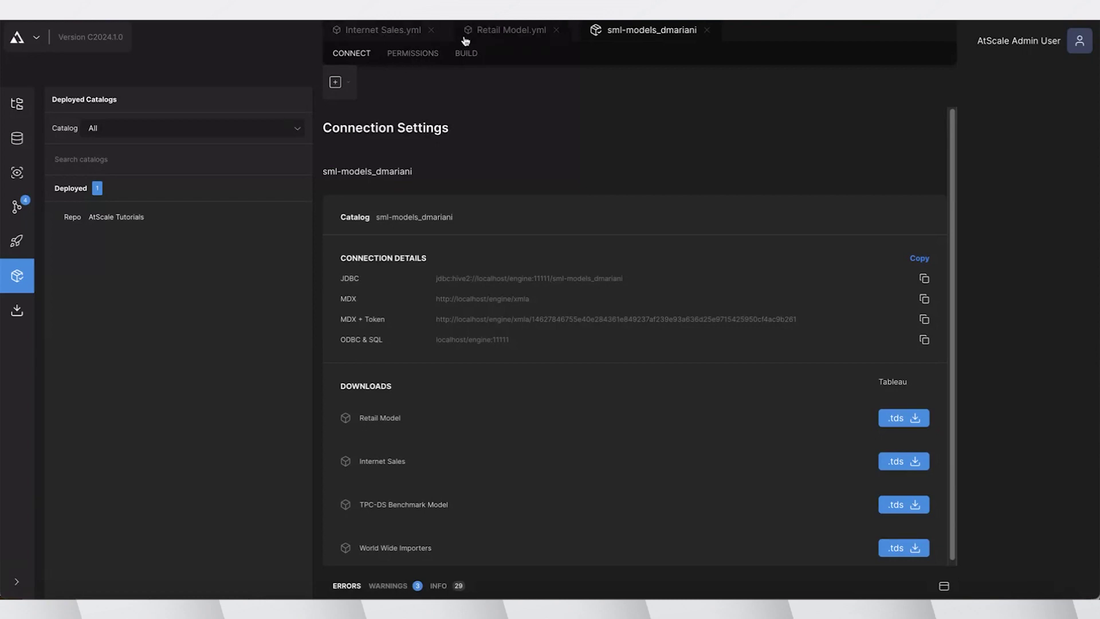
{"action": "left_click", "coordinate": [498, 35]}
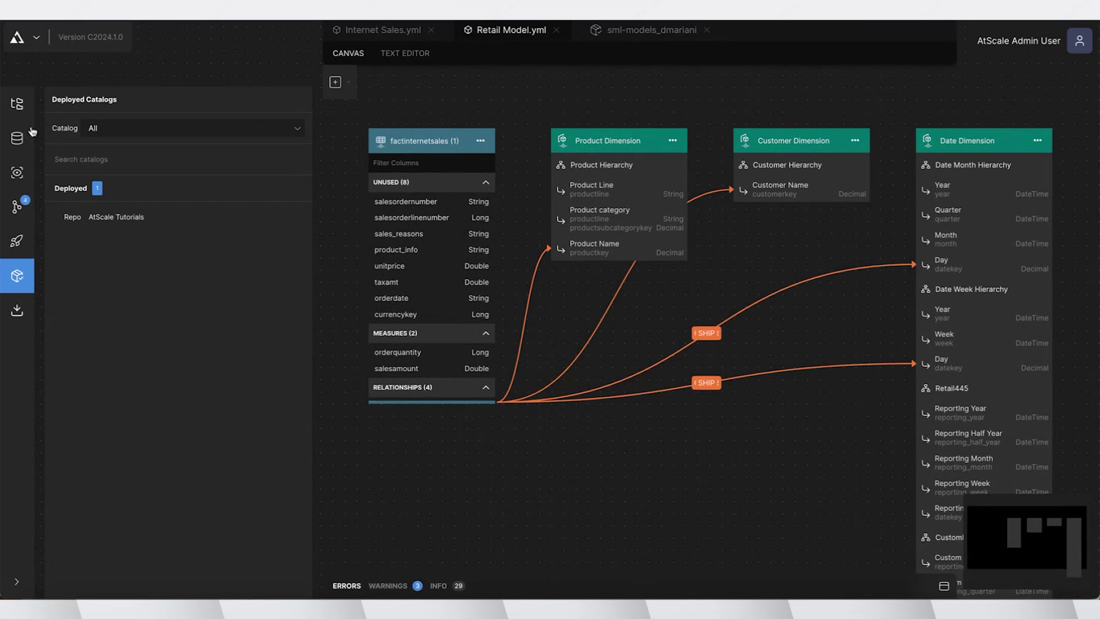
{"action": "left_click", "coordinate": [18, 106]}
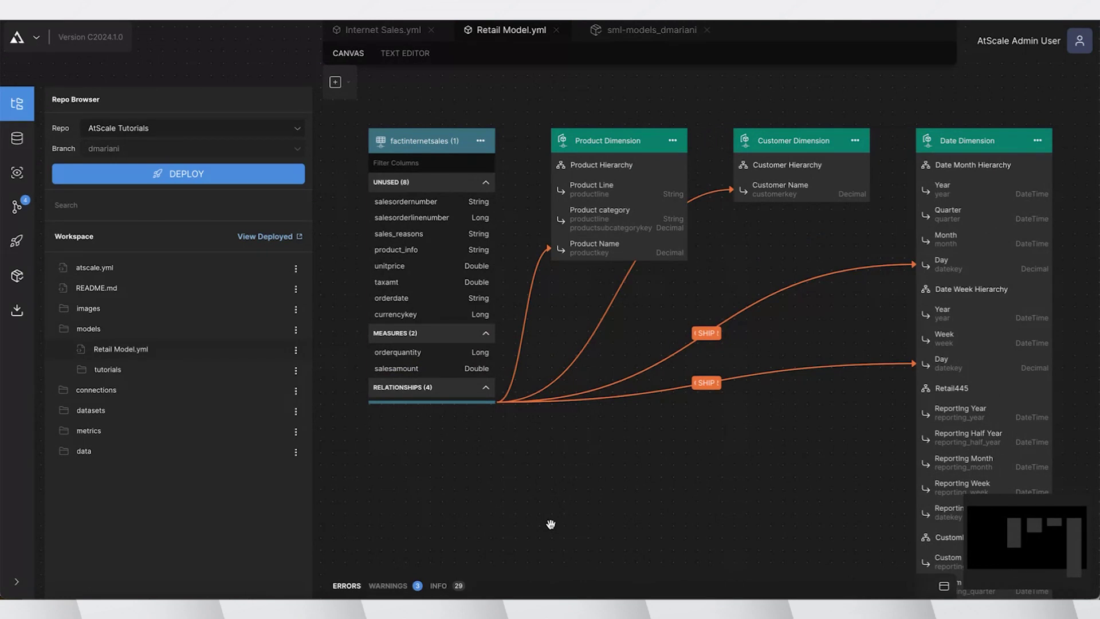
{"action": "left_click", "coordinate": [419, 61]}
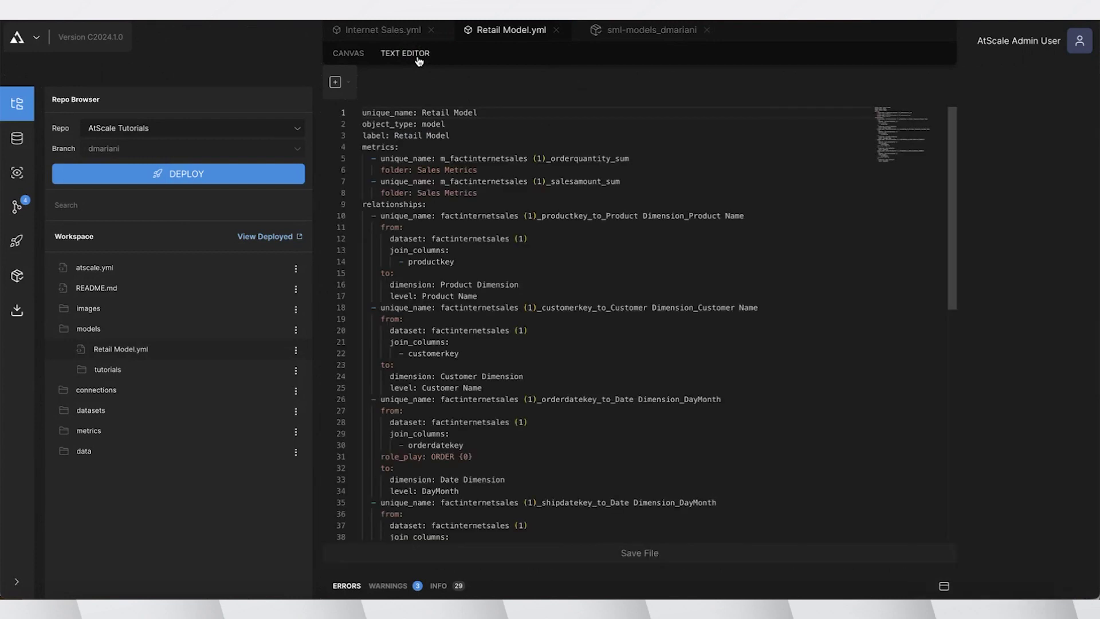